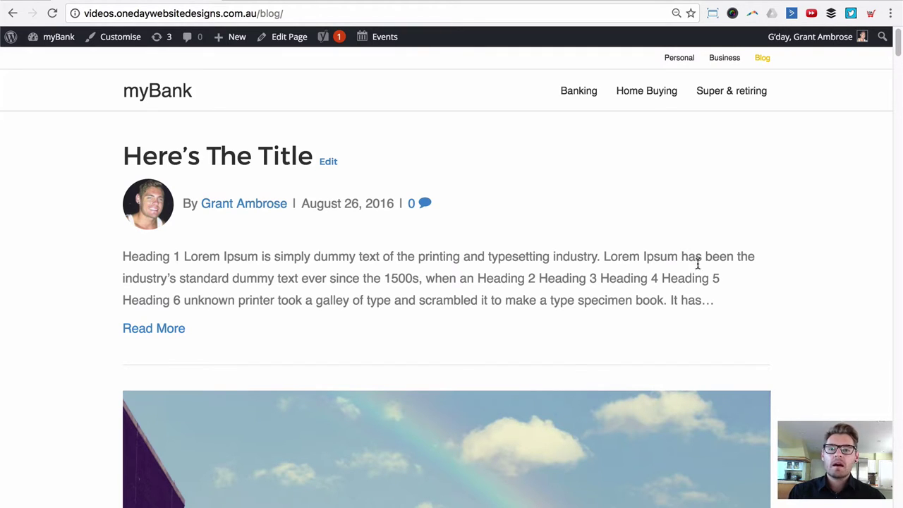
pyautogui.click(786, 216)
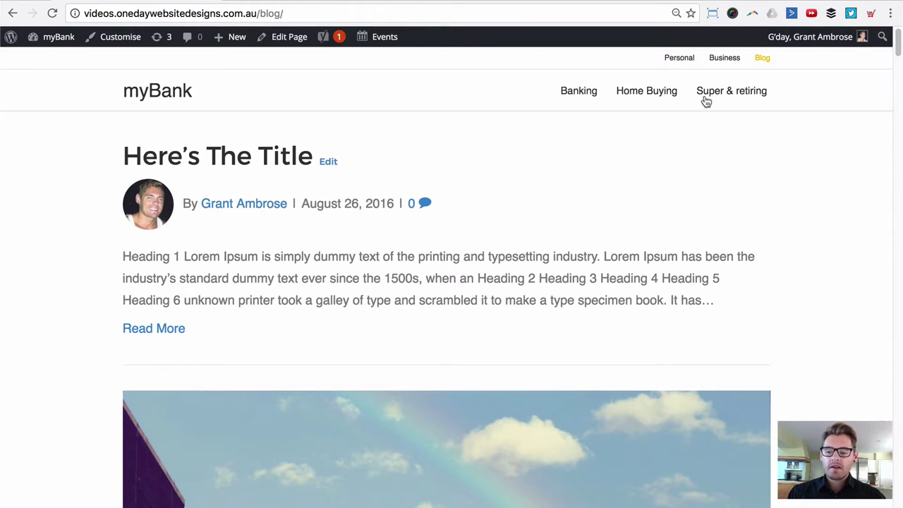
pyautogui.scroll(-5, 455, 257)
pyautogui.scroll(-15, 458, 247)
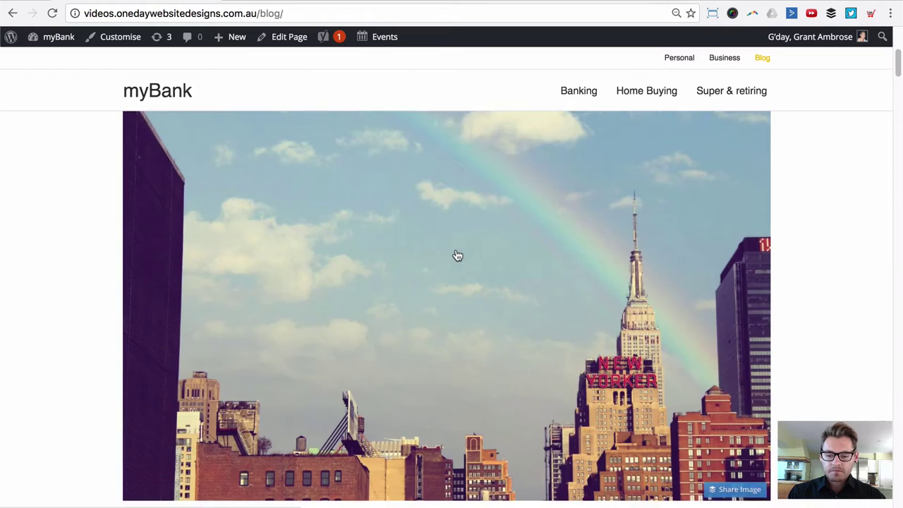
pyautogui.scroll(20, 470, 252)
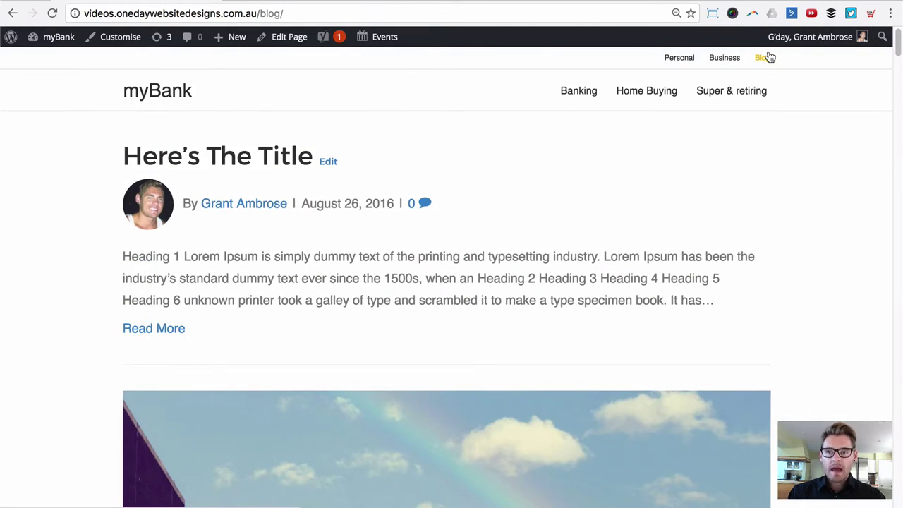
pyautogui.click(666, 211)
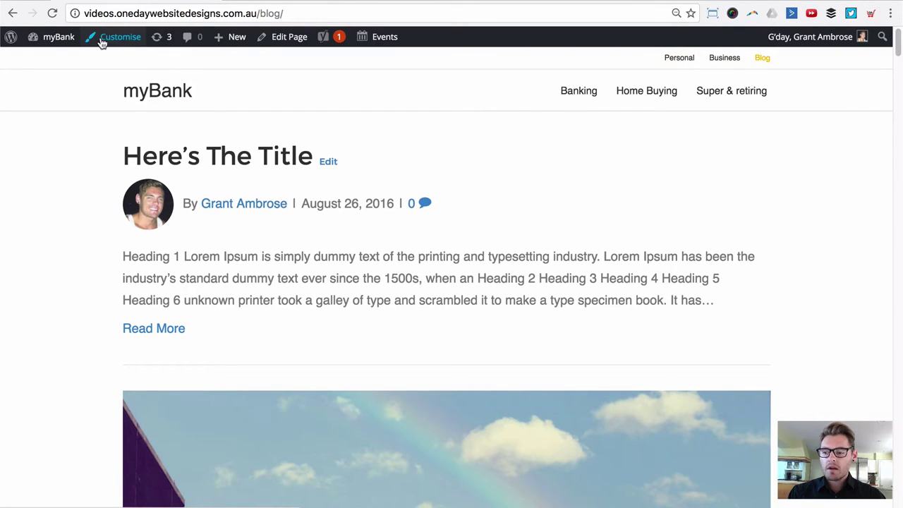
pyautogui.moveTo(41, 41)
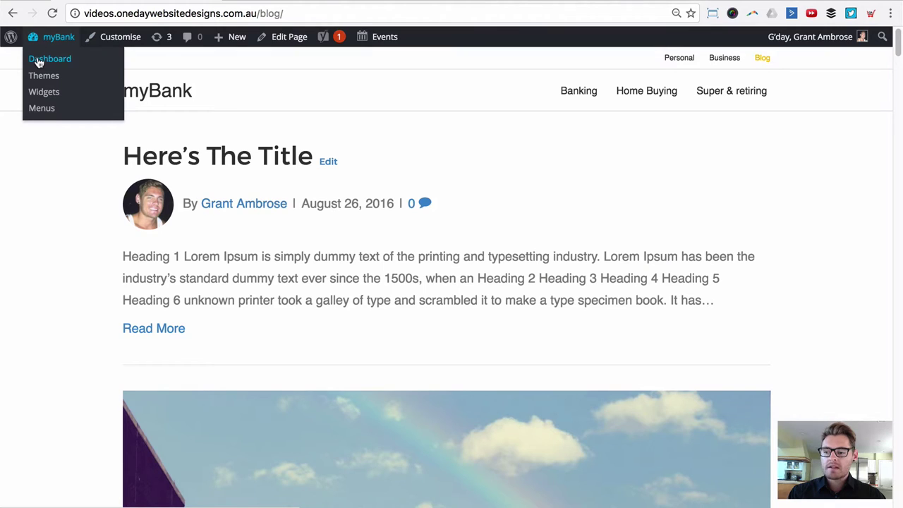
pyautogui.click(39, 61)
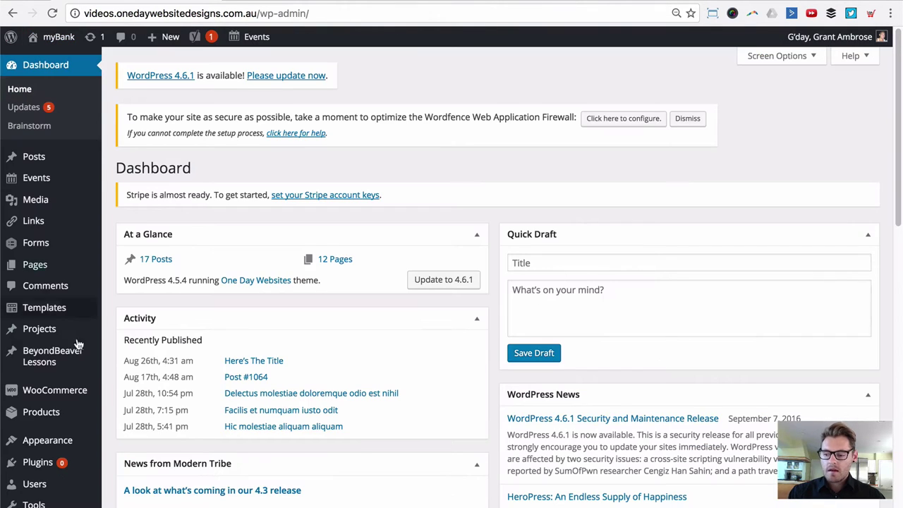
pyautogui.moveTo(80, 442)
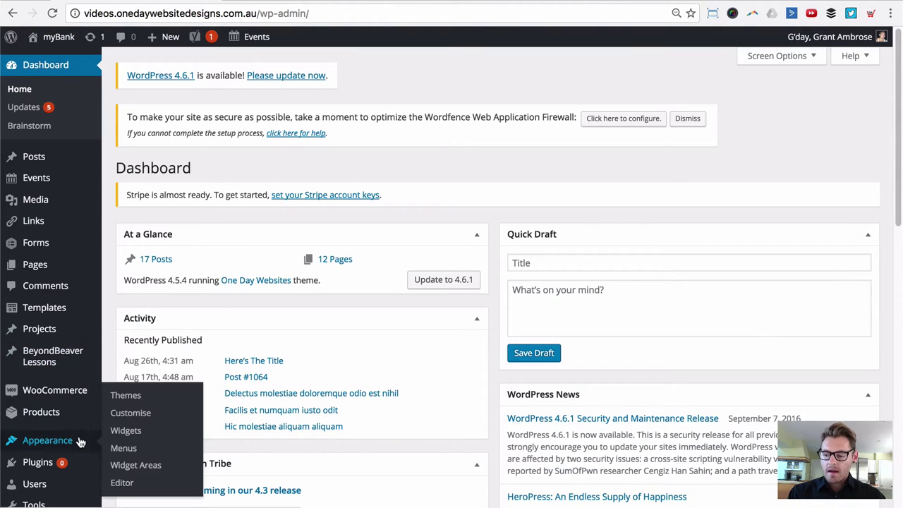
pyautogui.click(146, 416)
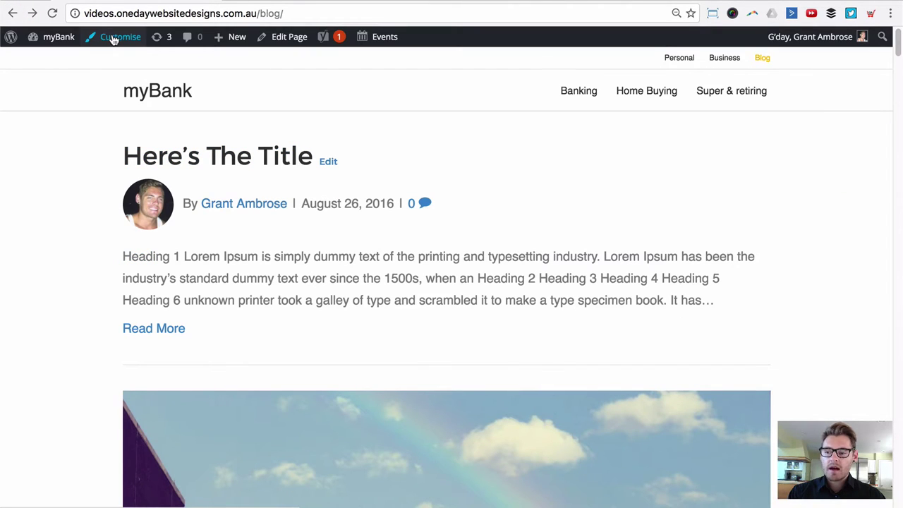
# - Open the Blog Layout settings for customising the site's content and set the sidebar position to Sidebar Right
pyautogui.click(113, 39)
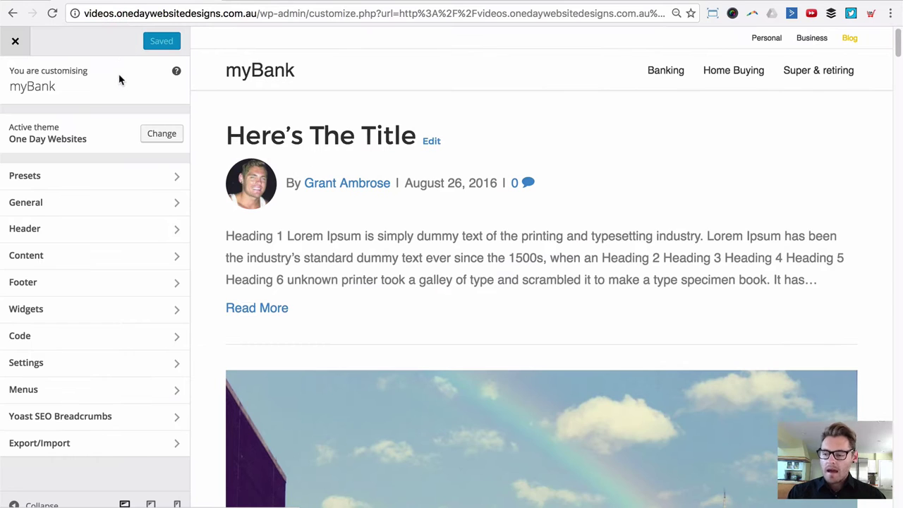
pyautogui.click(76, 259)
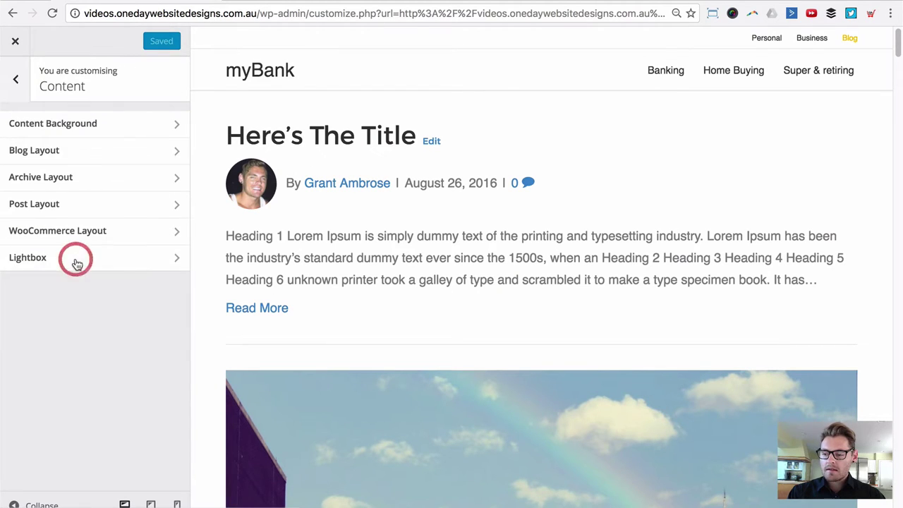
pyautogui.click(44, 150)
pyautogui.click(74, 139)
pyautogui.click(134, 155)
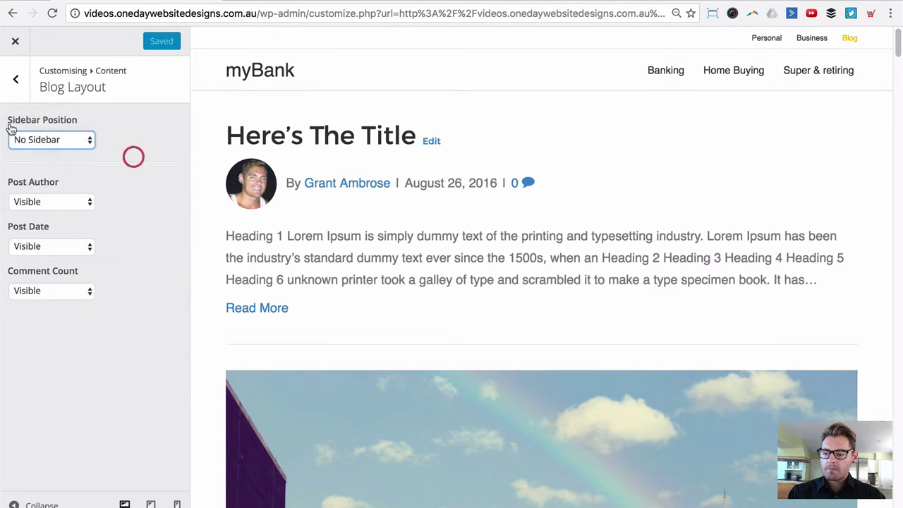
pyautogui.click(42, 144)
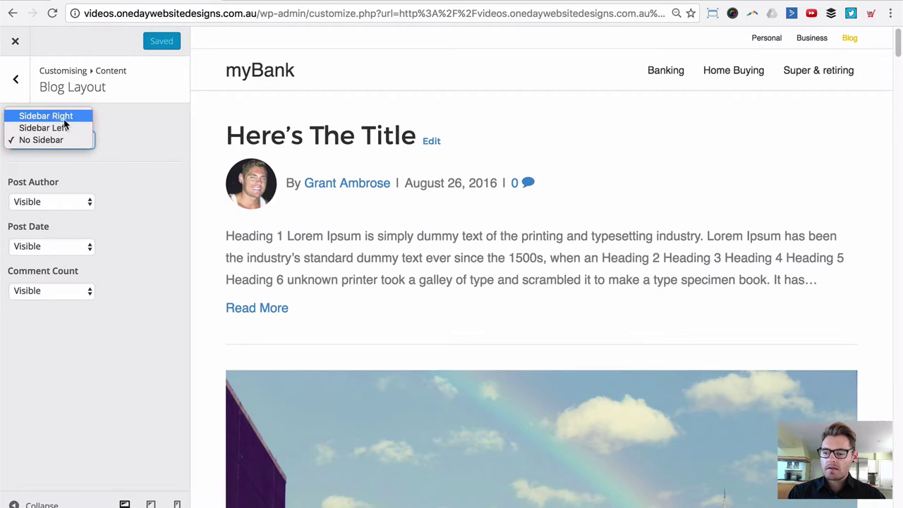
pyautogui.click(61, 117)
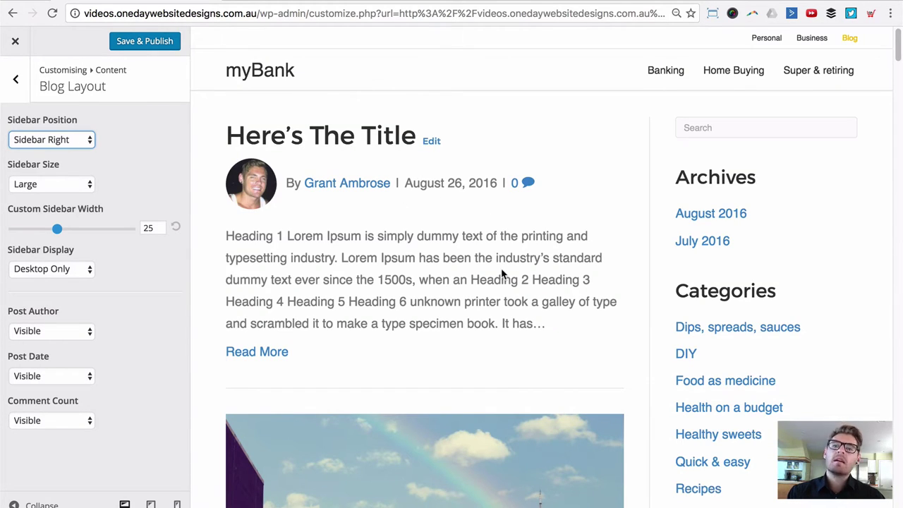
# - Save and publish the blog layout change, and close the customiser to return to the blog page
pyautogui.scroll(-3, 734, 254)
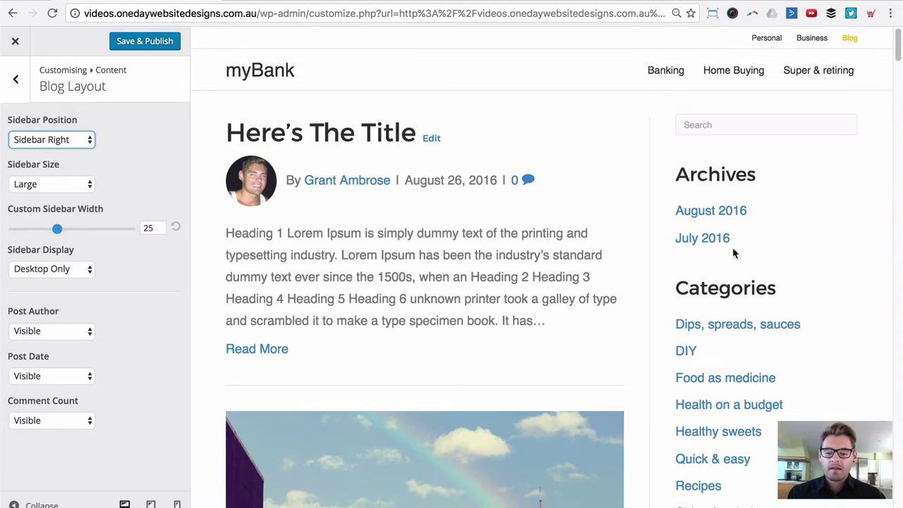
pyautogui.scroll(3, 790, 247)
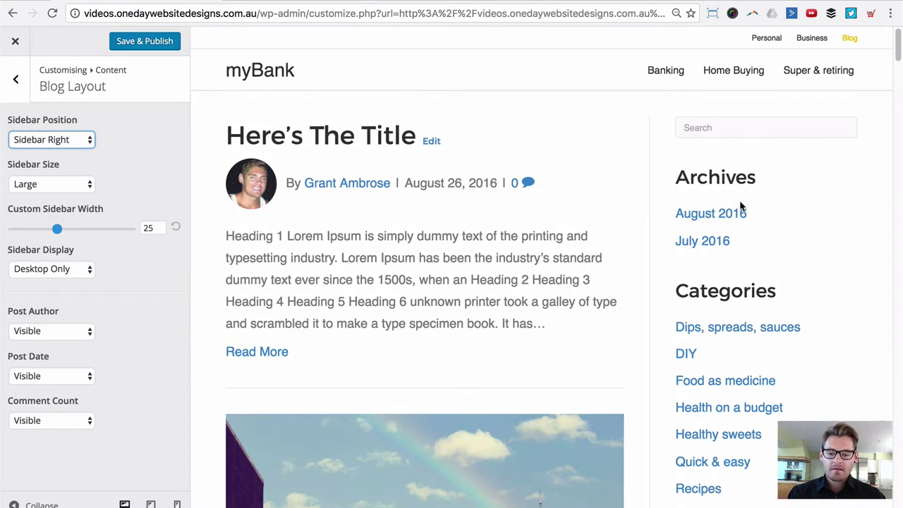
pyautogui.scroll(-1, 743, 355)
pyautogui.click(149, 42)
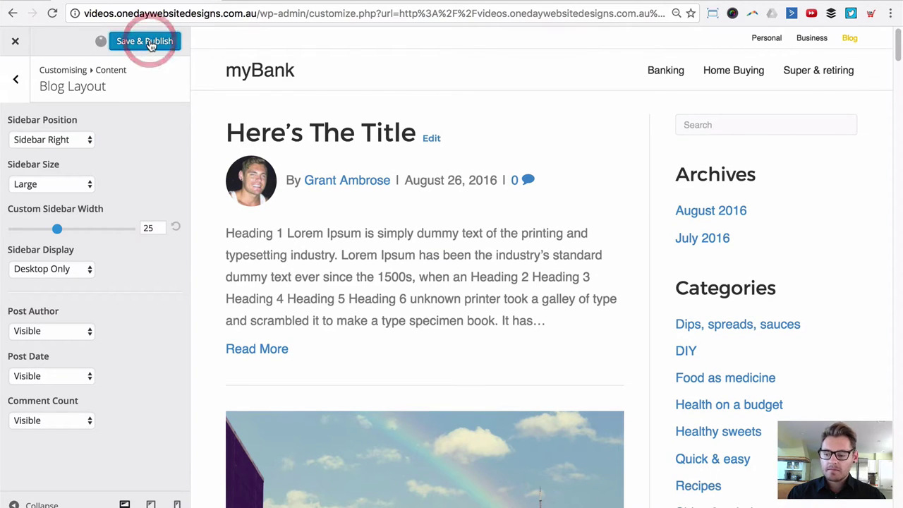
pyautogui.click(15, 40)
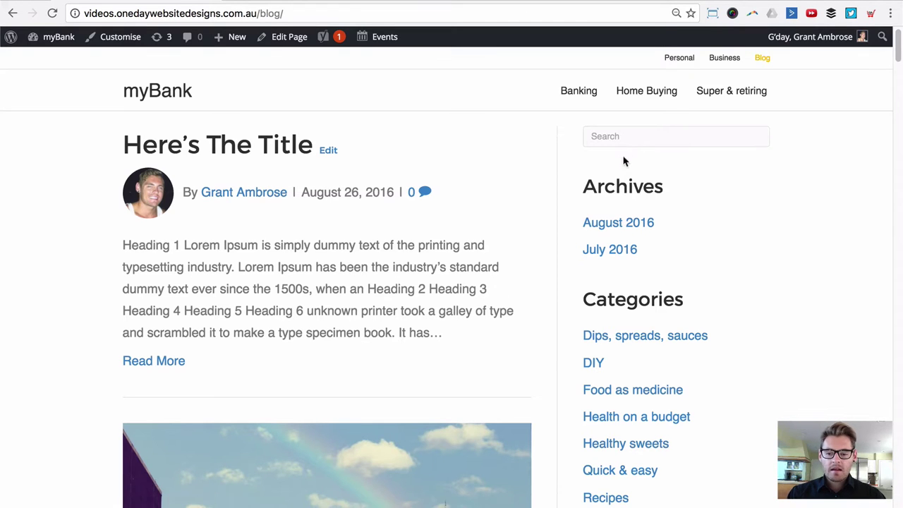
# - Go to the Widgets admin page through the dashboard and expand the Primary Sidebar area to show its widgets
pyautogui.scroll(-3, 600, 386)
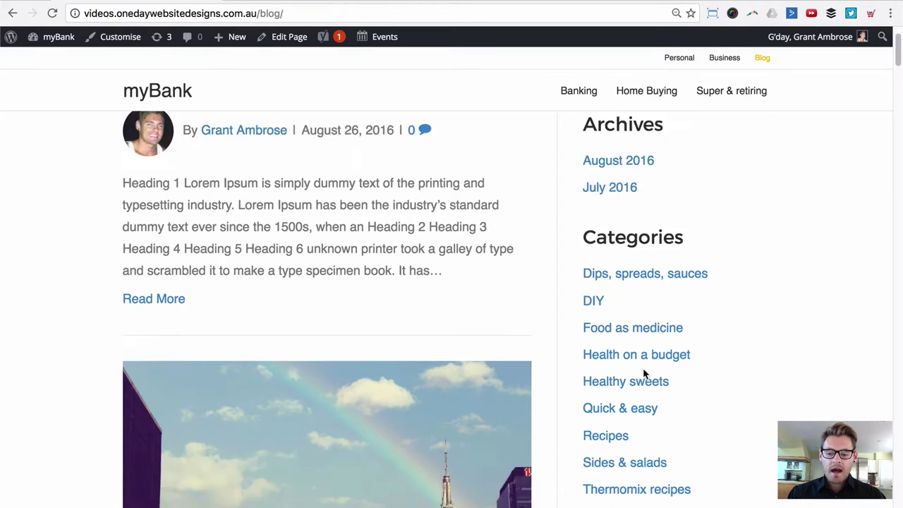
pyautogui.scroll(3, 645, 353)
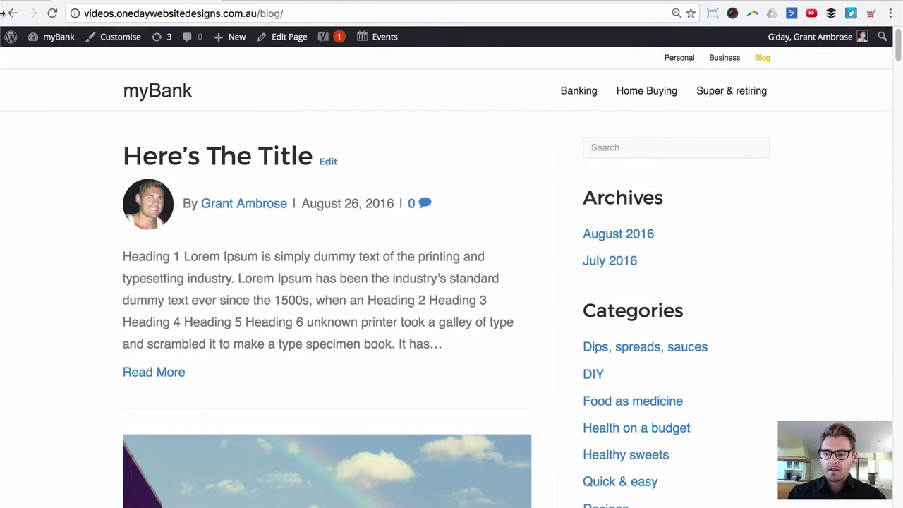
pyautogui.moveTo(73, 36)
pyautogui.click(58, 62)
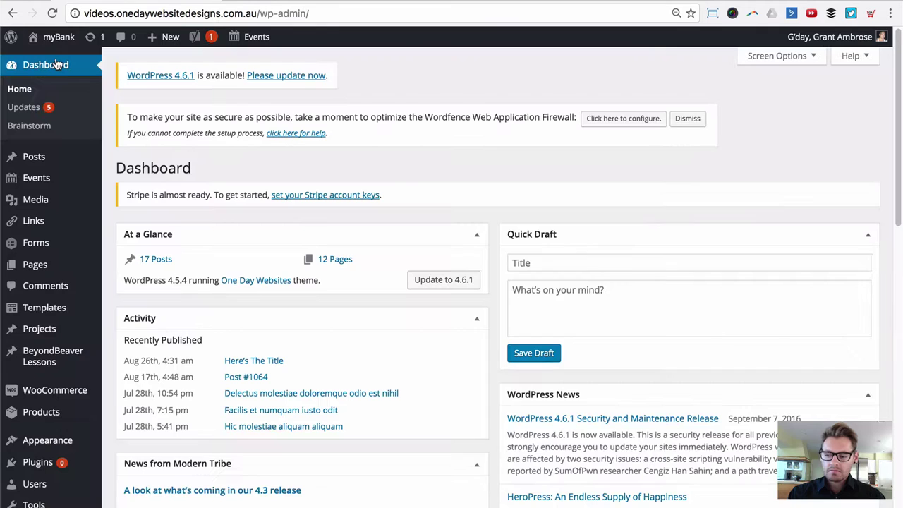
pyautogui.moveTo(62, 444)
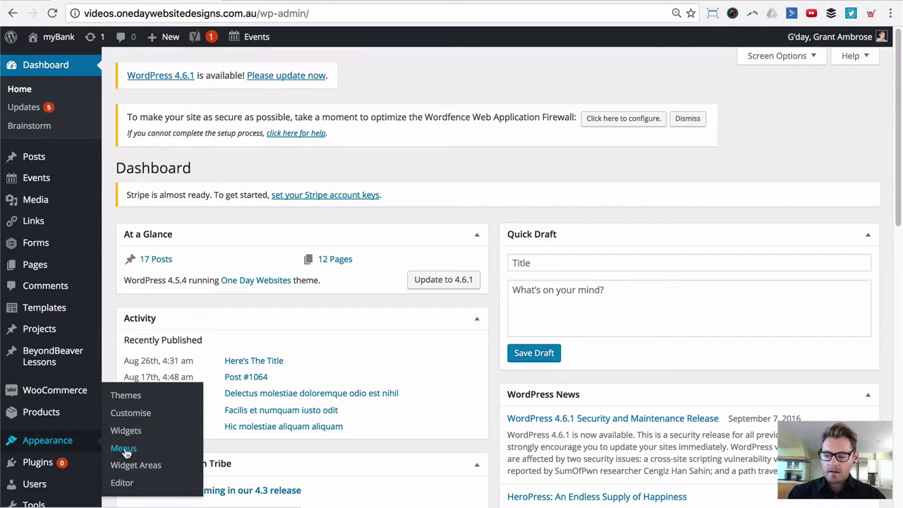
pyautogui.click(125, 431)
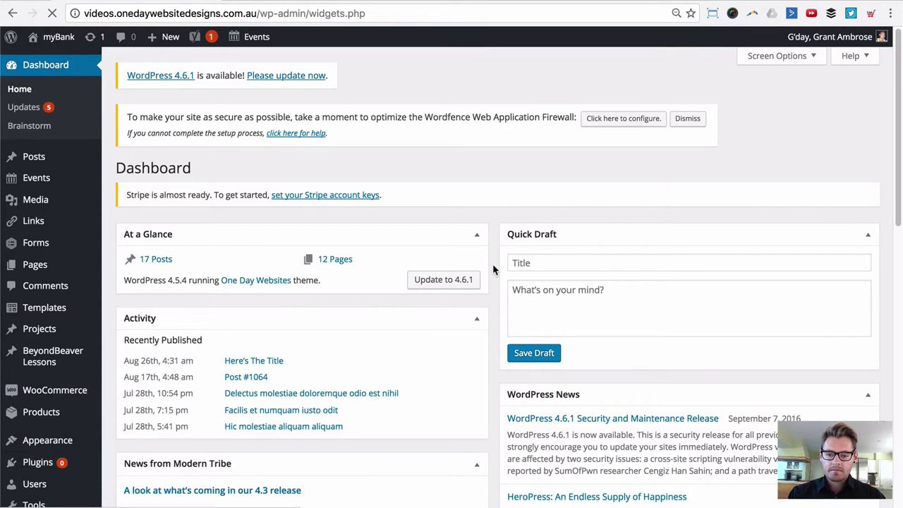
pyautogui.scroll(-3, 604, 238)
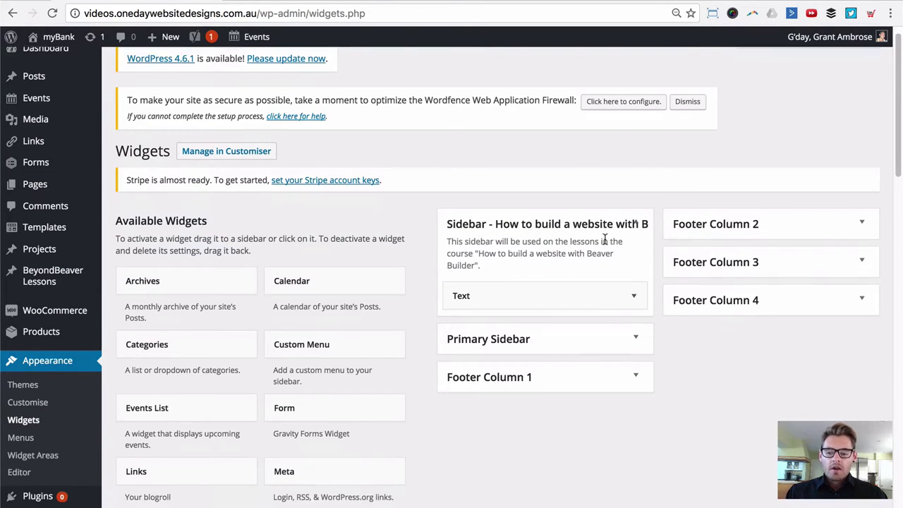
pyautogui.scroll(-1, 604, 240)
pyautogui.click(510, 245)
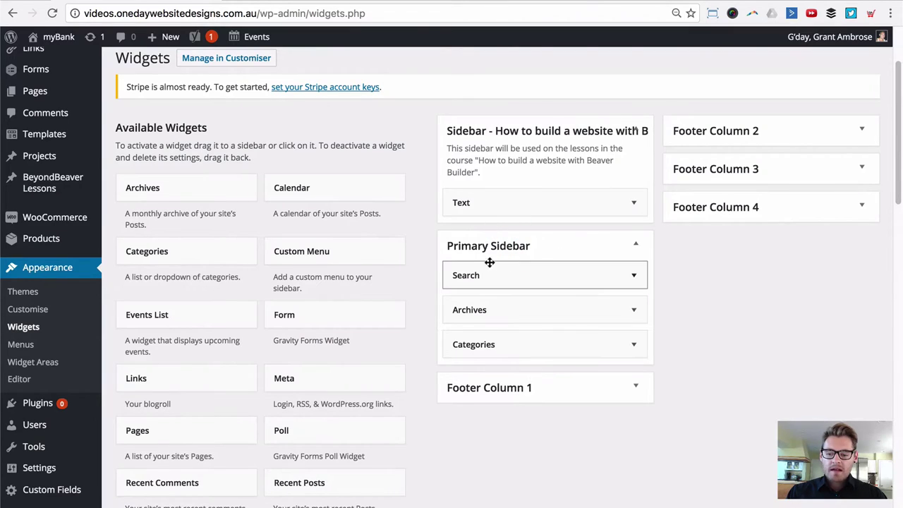
# - Open the live site's Blog page and compare its sidebar with the widgets in the Primary Sidebar
pyautogui.click(494, 307)
pyautogui.click(493, 310)
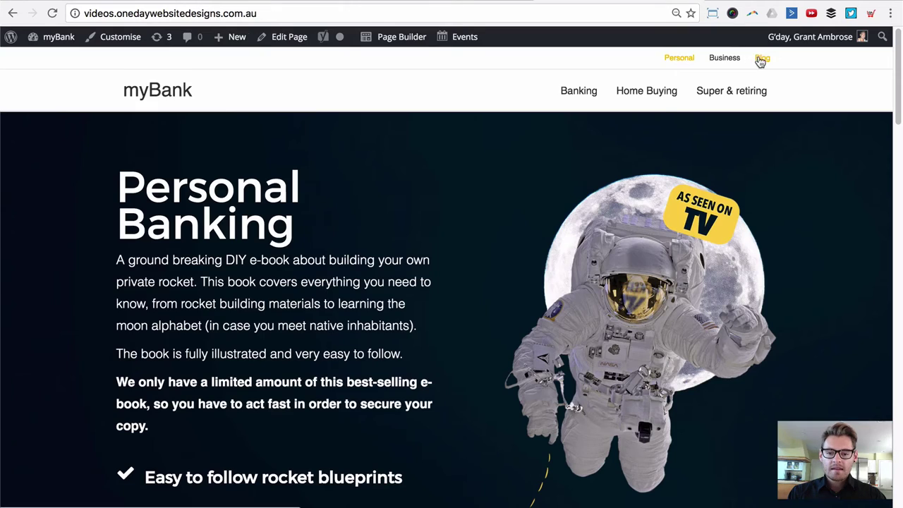
pyautogui.click(761, 60)
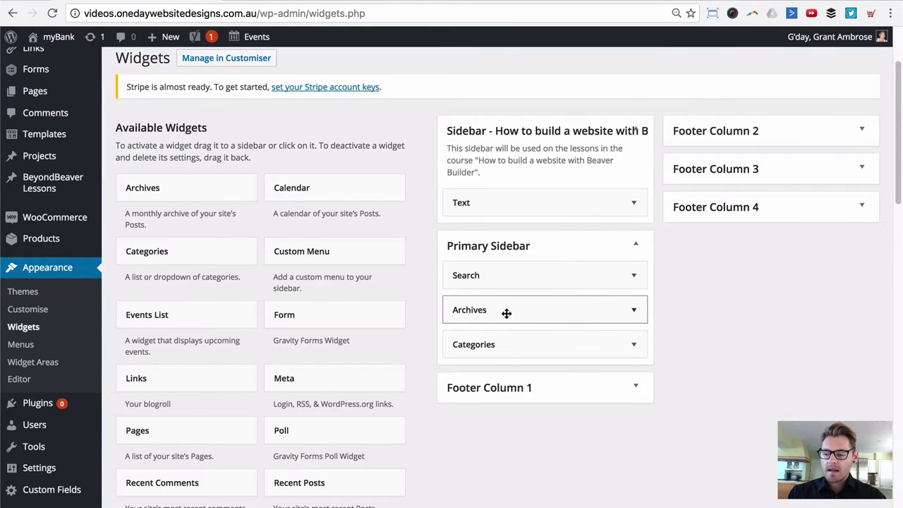
pyautogui.scroll(-1, 518, 315)
pyautogui.click(524, 406)
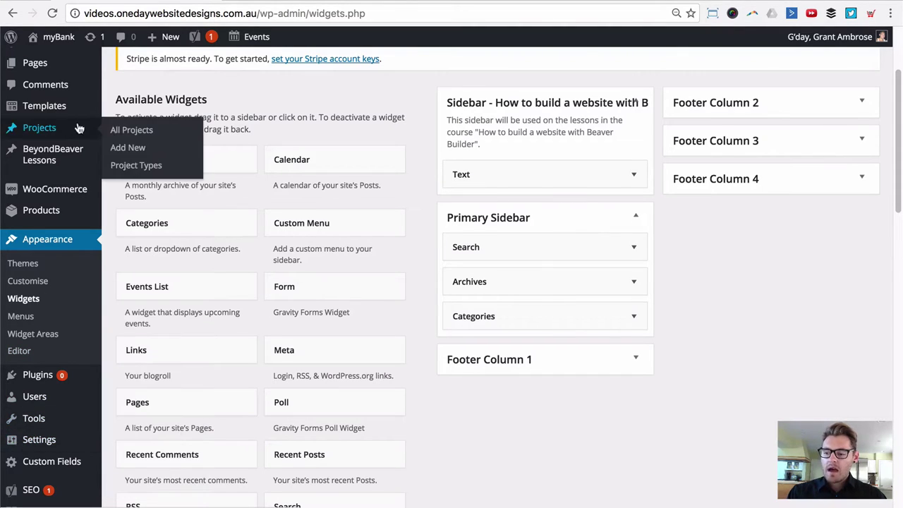
# - Turn off Enable Templates Admin in the Page Builder's template settings and save the template settings
pyautogui.moveTo(62, 444)
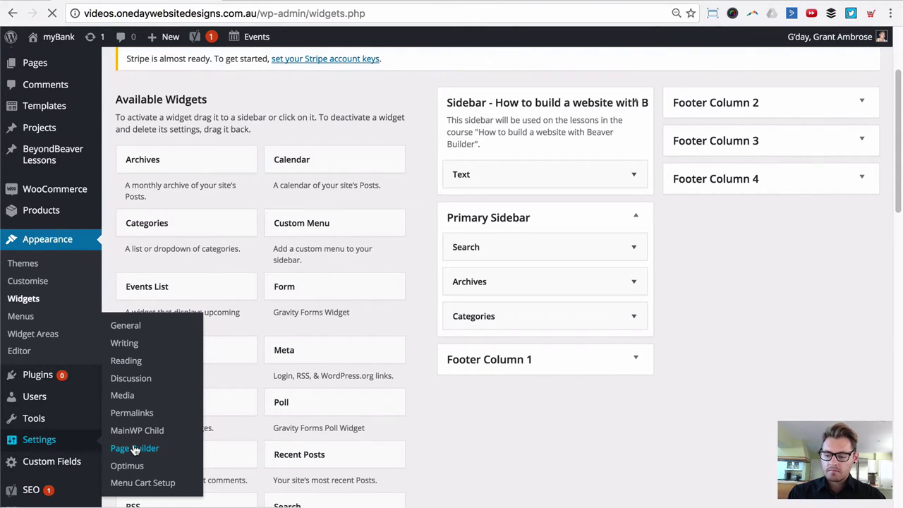
pyautogui.scroll(-1, 162, 326)
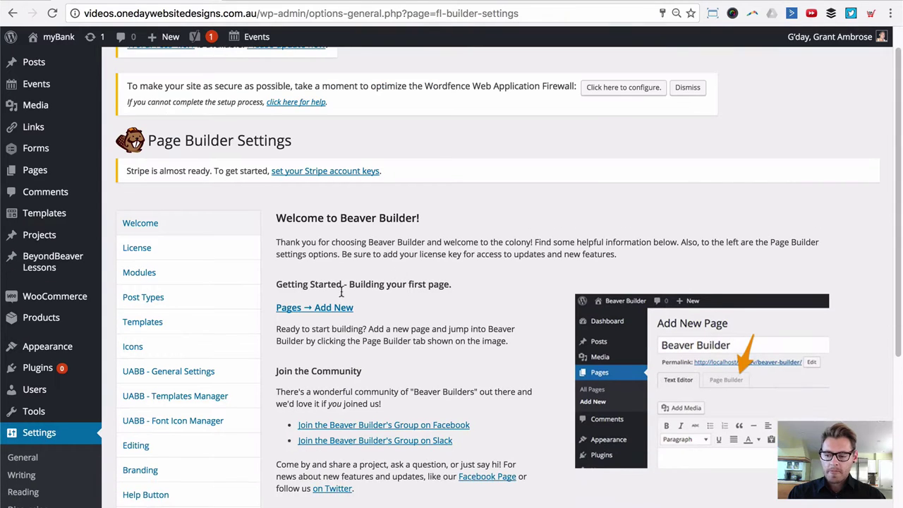
pyautogui.click(163, 325)
pyautogui.scroll(-5, 430, 286)
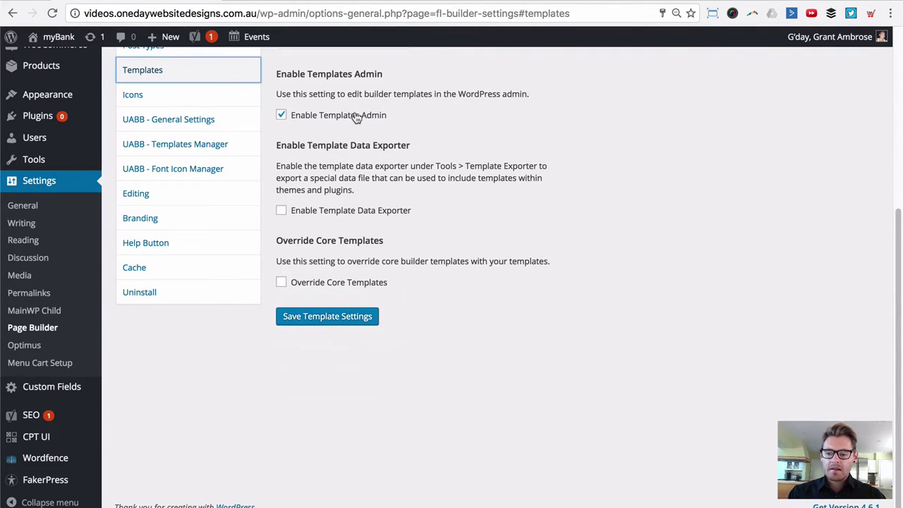
pyautogui.scroll(2, 304, 137)
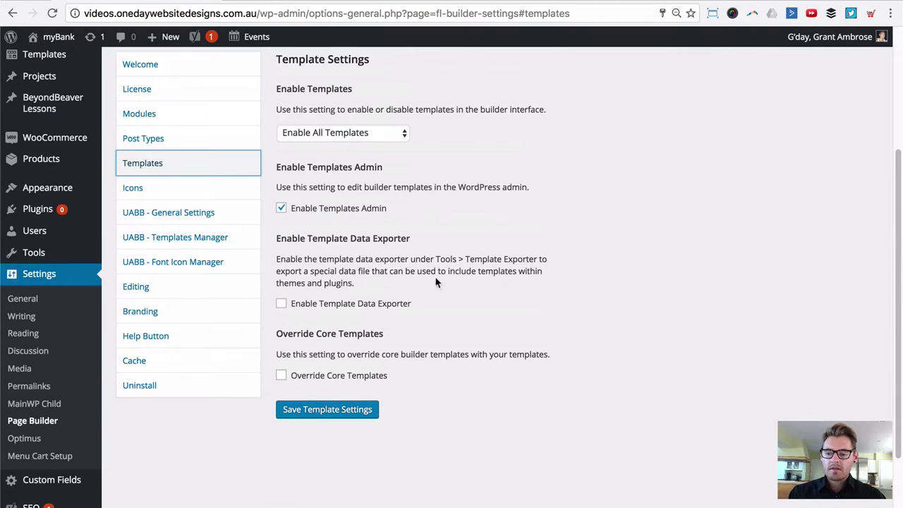
pyautogui.click(281, 207)
pyautogui.click(328, 409)
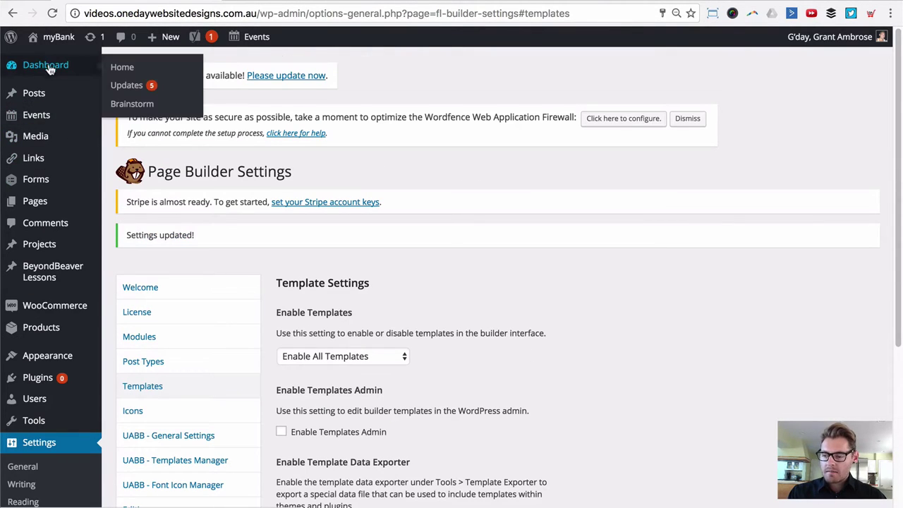
pyautogui.scroll(-5, 45, 342)
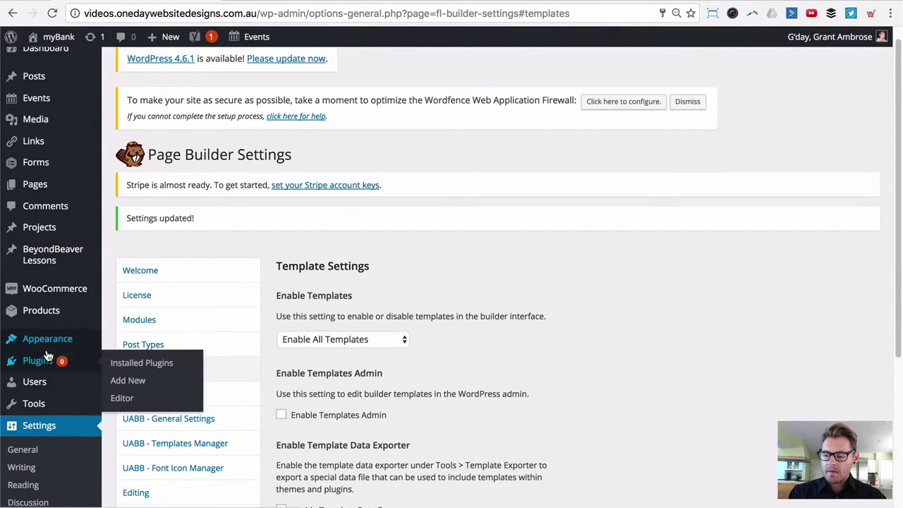
pyautogui.scroll(2, 50, 438)
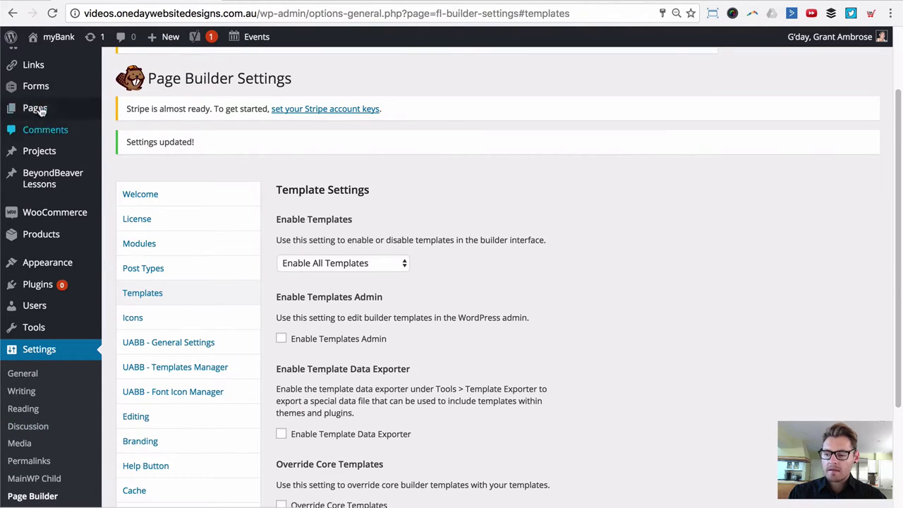
pyautogui.click(549, 283)
pyautogui.scroll(-1, 346, 346)
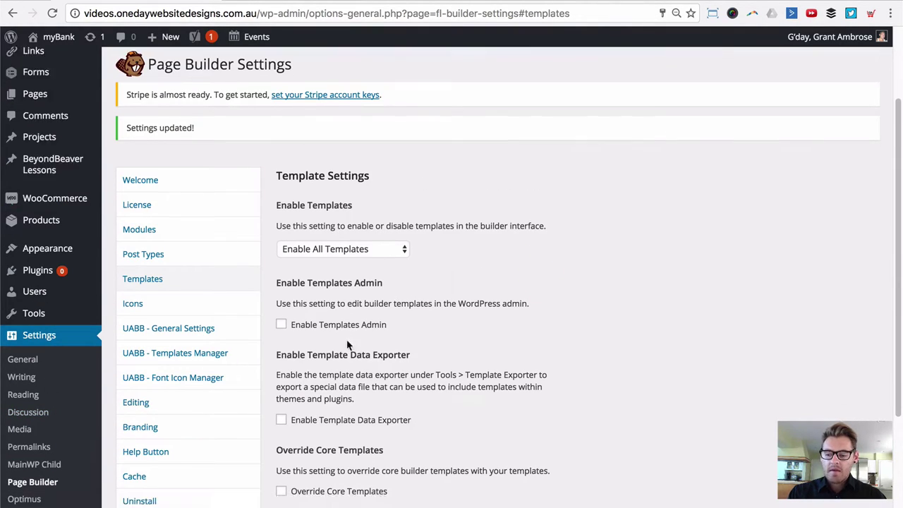
# - Turn on Enable Templates Admin in the Page Builder's template settings and save the template settings
pyautogui.click(297, 294)
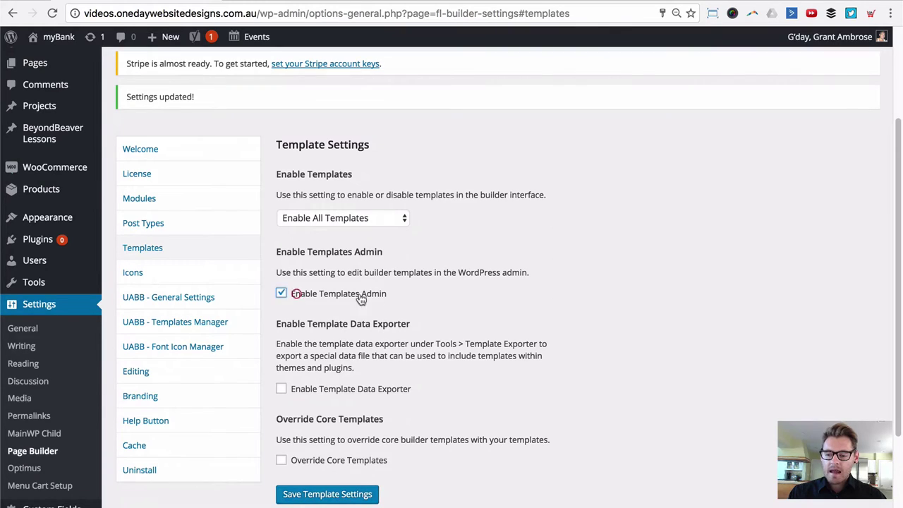
pyautogui.click(343, 494)
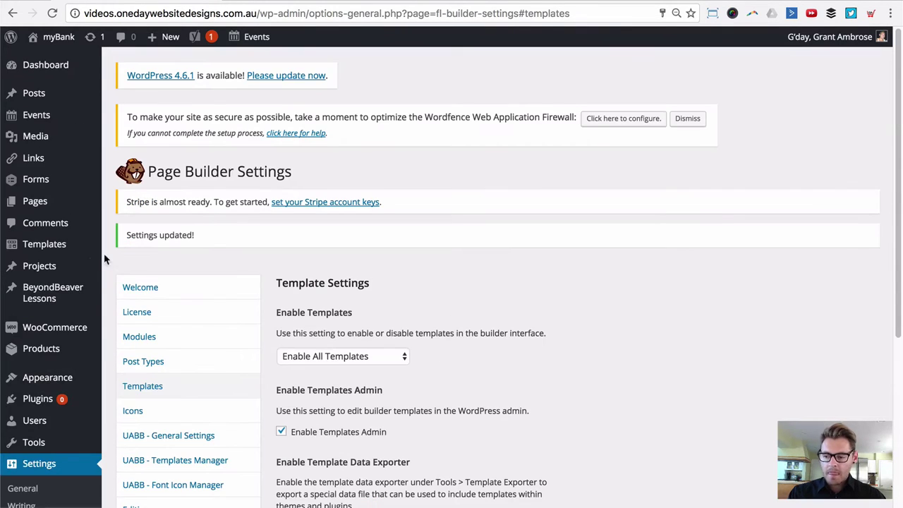
pyautogui.moveTo(79, 254)
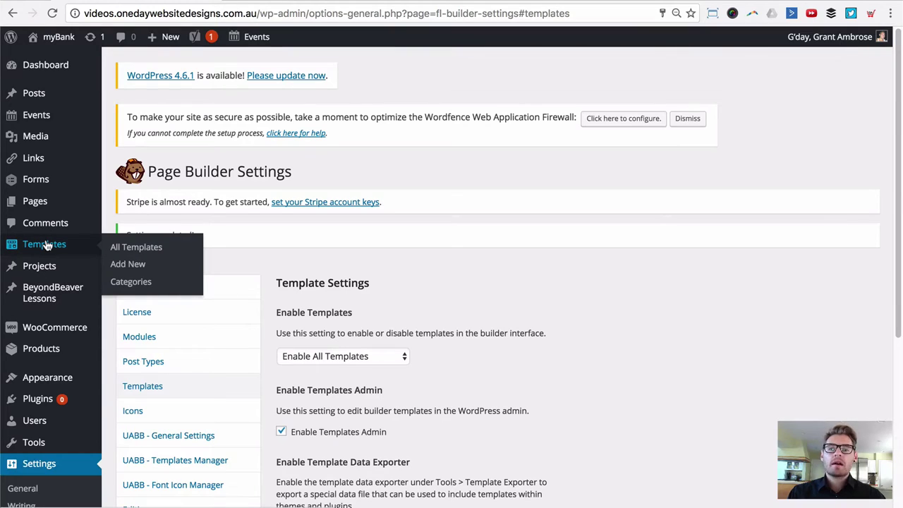
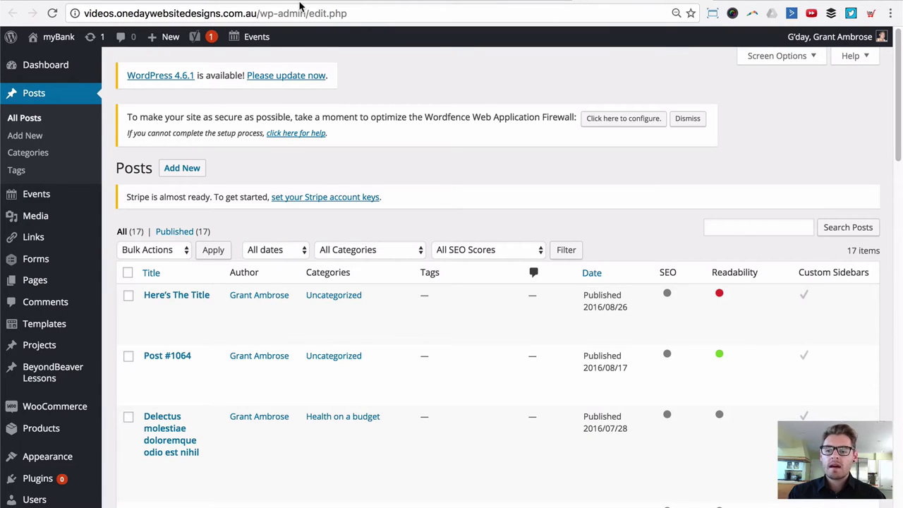
# - Compare the post type part of the web addresses of the Posts, Pages and Templates admin lists
pyautogui.click(347, 14)
pyautogui.click(363, 12)
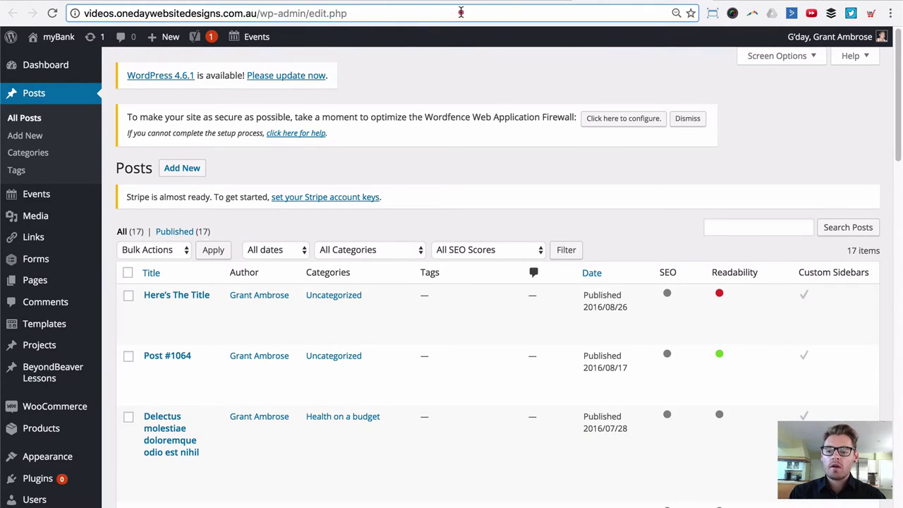
pyautogui.moveTo(349, 13); pyautogui.dragTo(523, 14)
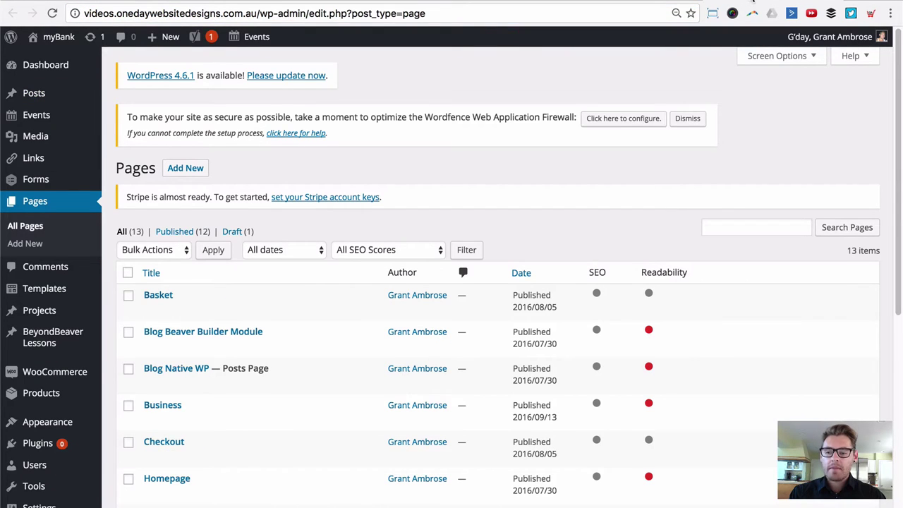
pyautogui.moveTo(351, 14); pyautogui.dragTo(506, 13)
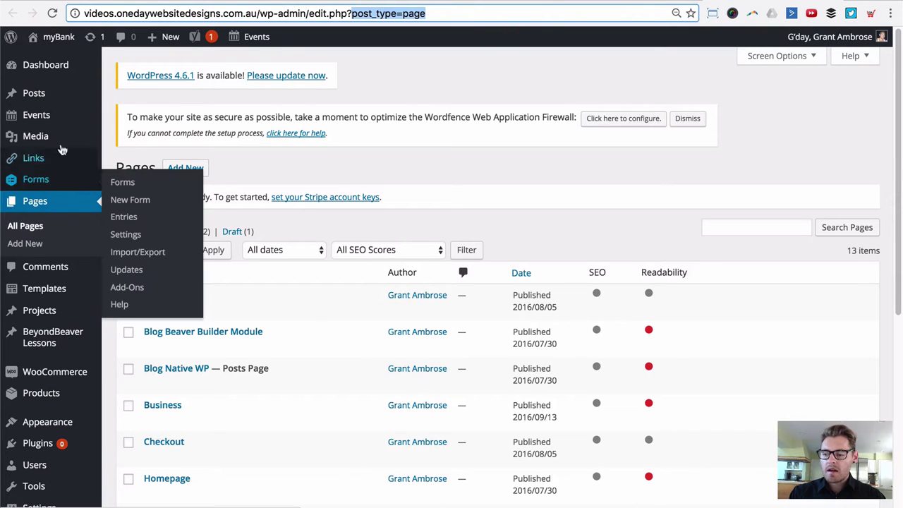
pyautogui.moveTo(53, 90)
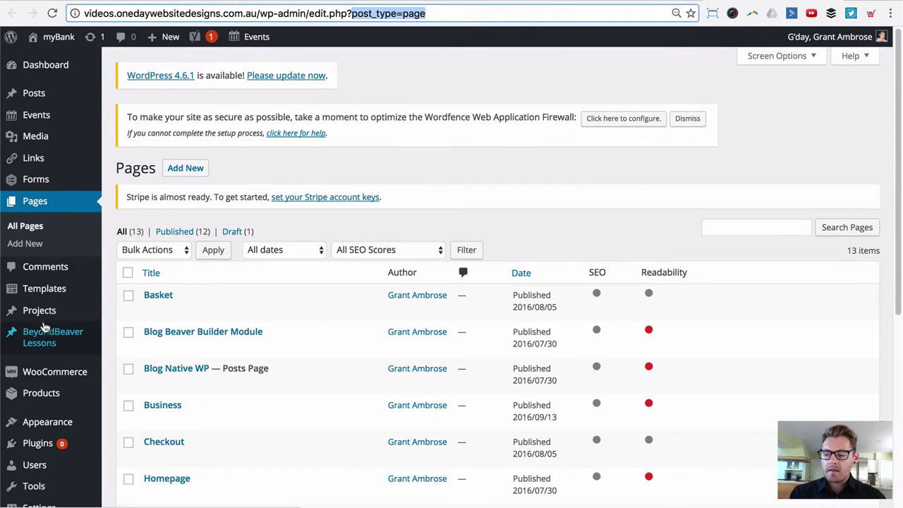
pyautogui.moveTo(432, 14); pyautogui.dragTo(355, 14)
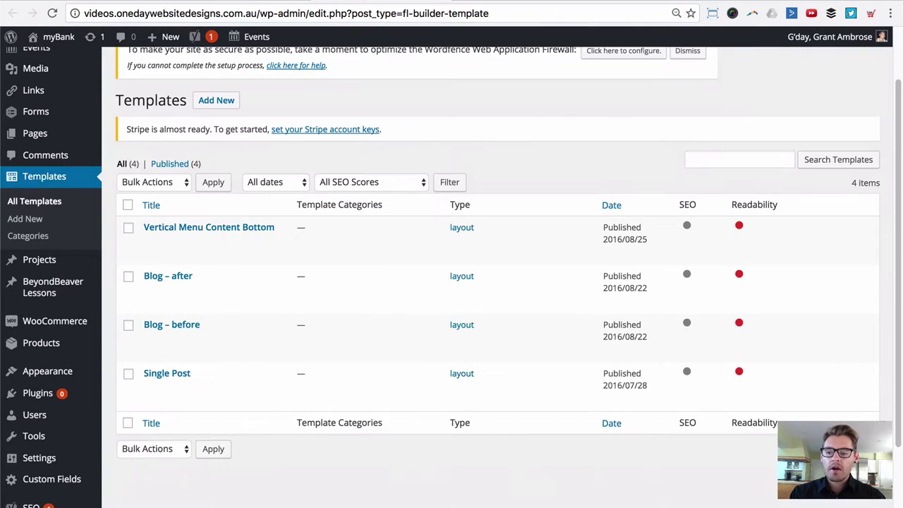
pyautogui.moveTo(350, 13); pyautogui.dragTo(519, 15)
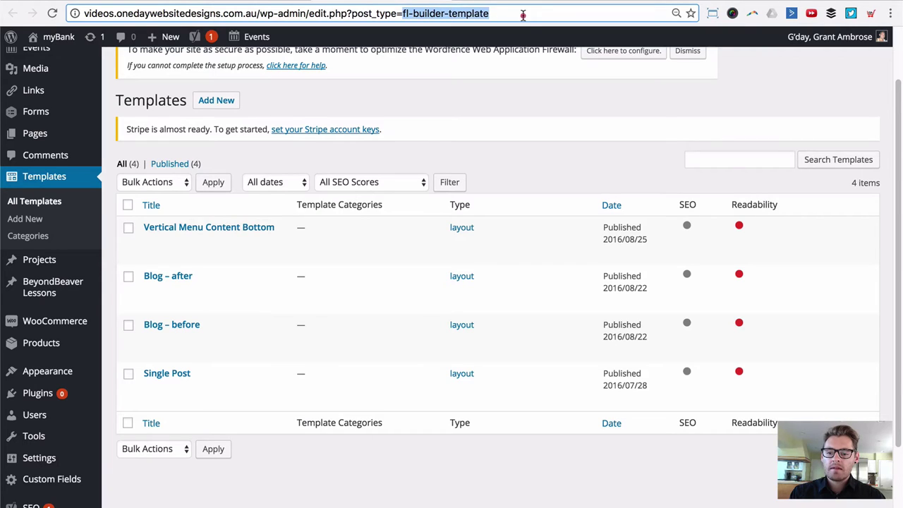
pyautogui.click(542, 97)
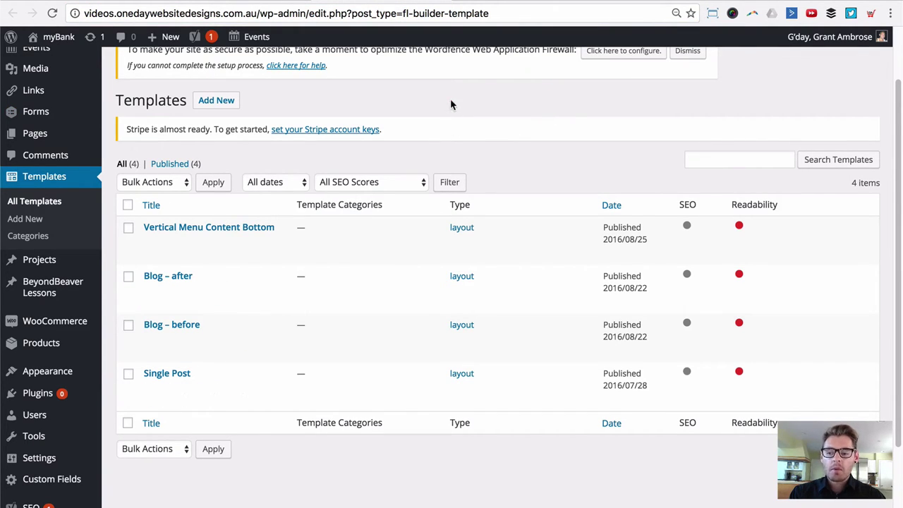
# - Create a new Page Builder template titled "Sidebar Blog" and publish it
pyautogui.click(207, 103)
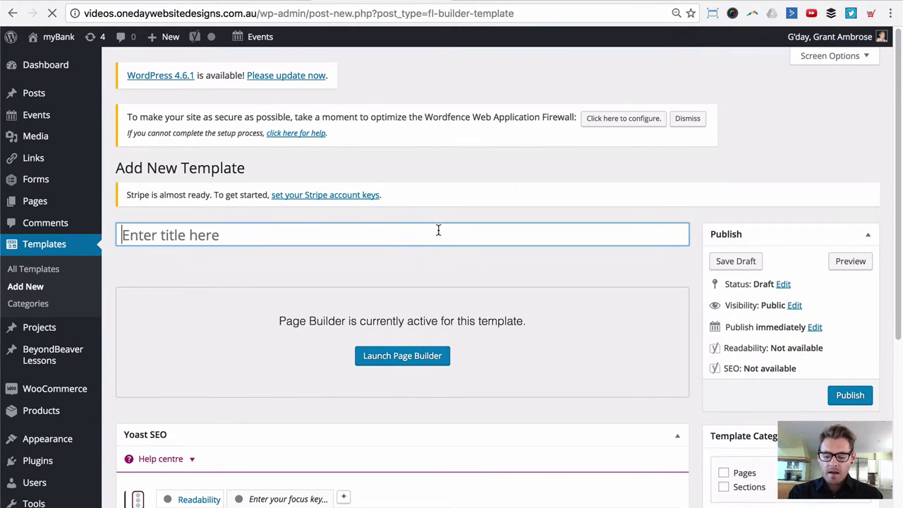
pyautogui.write('Sidebar Blog')
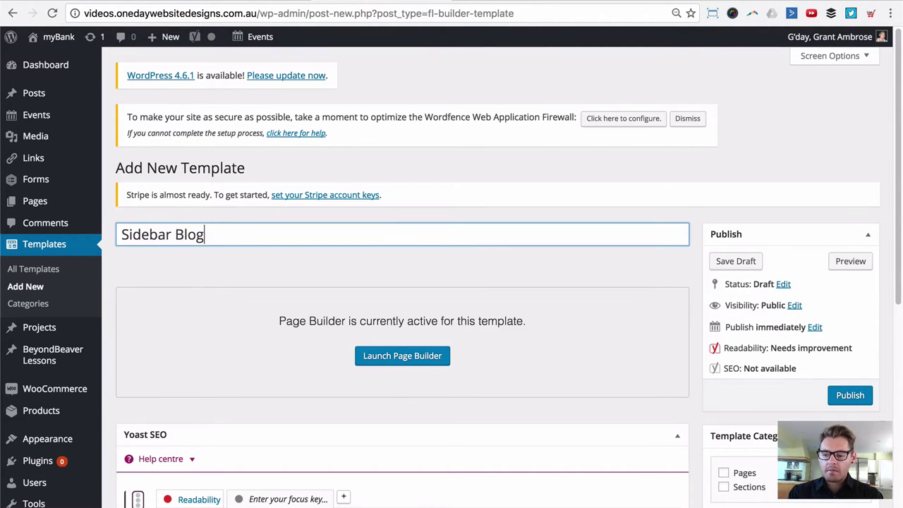
pyautogui.scroll(-2, 441, 222)
pyautogui.click(699, 101)
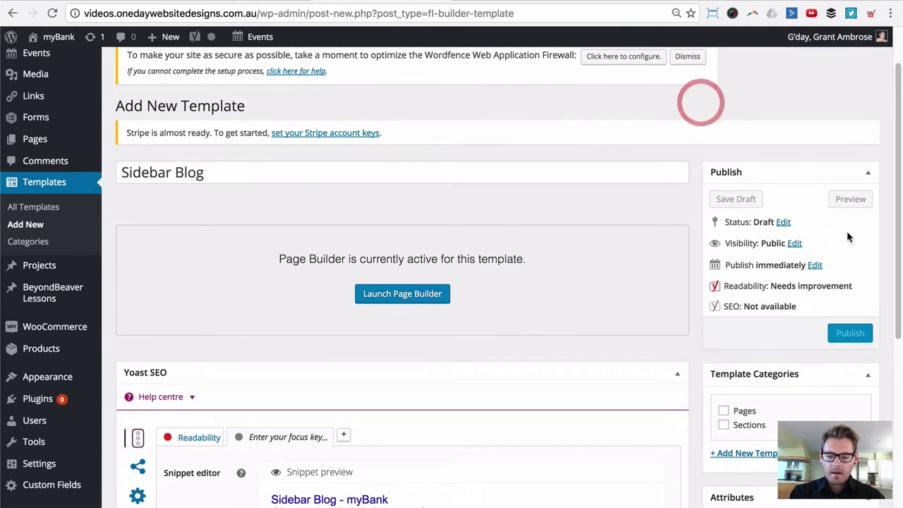
pyautogui.click(847, 334)
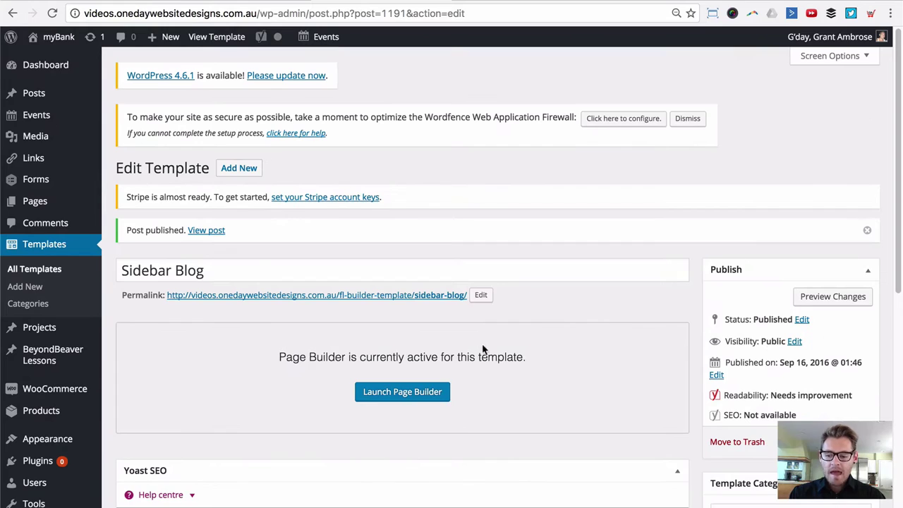
# - Launch the Page Builder for the Sidebar Blog template and add a 1 Column row to the empty layout
pyautogui.scroll(-2, 484, 348)
pyautogui.click(403, 341)
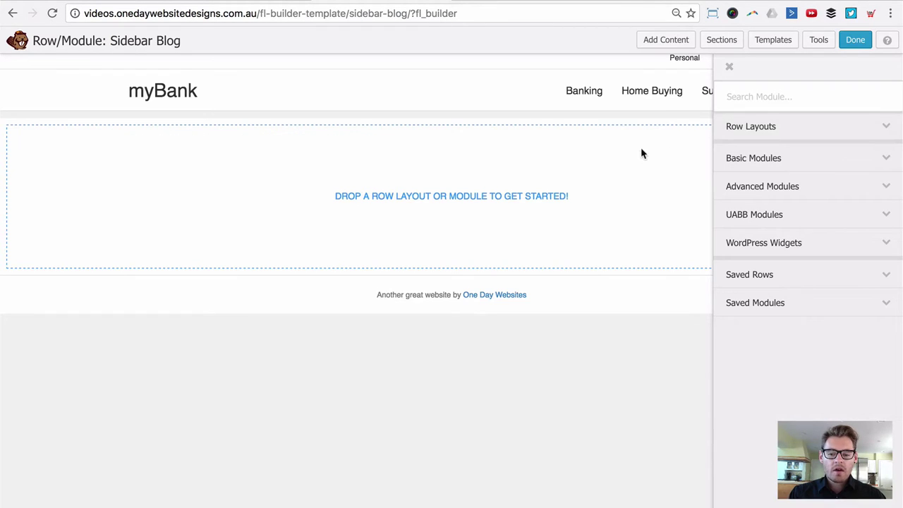
pyautogui.click(642, 150)
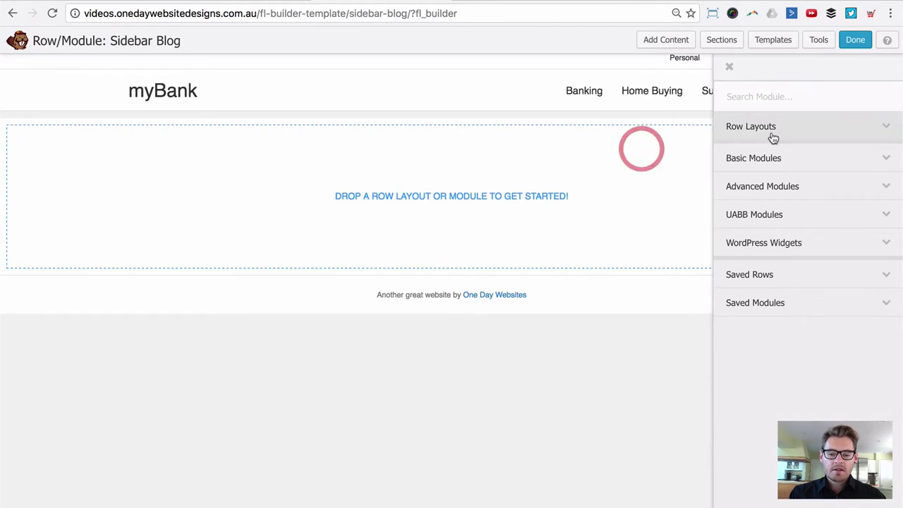
pyautogui.click(775, 135)
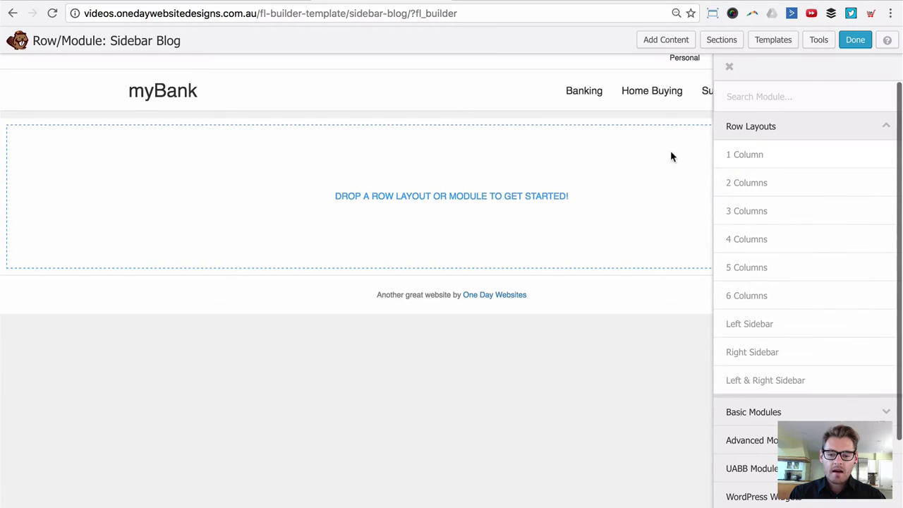
pyautogui.moveTo(772, 149); pyautogui.dragTo(502, 162)
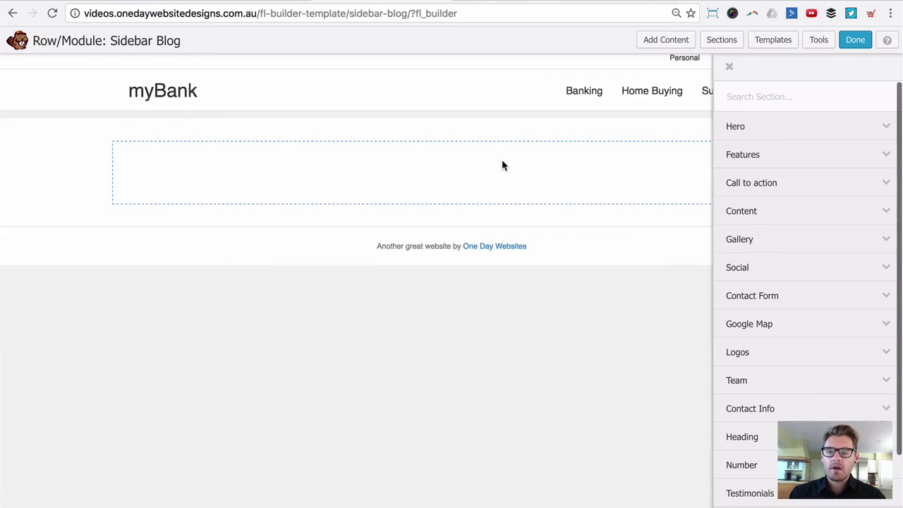
# - Add a Subscribe Form from the advanced modules to the empty one-column row
pyautogui.moveTo(504, 166)
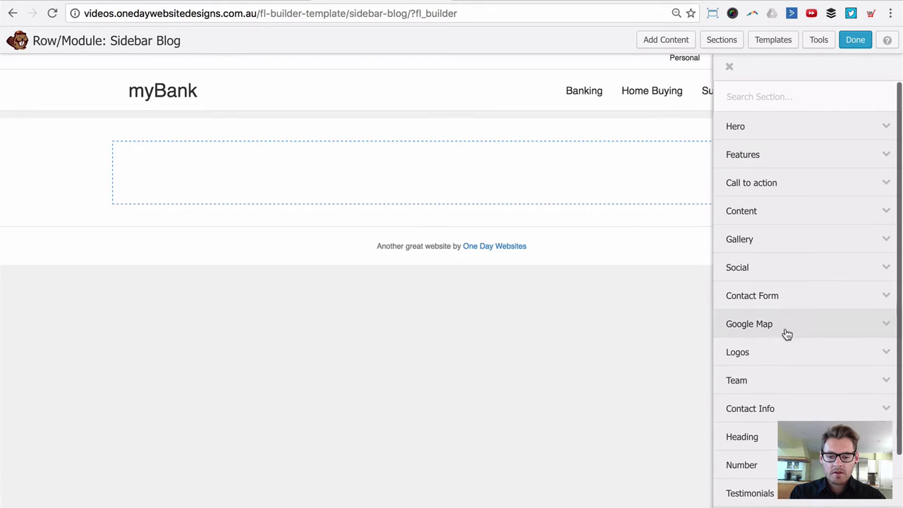
pyautogui.scroll(-1, 786, 334)
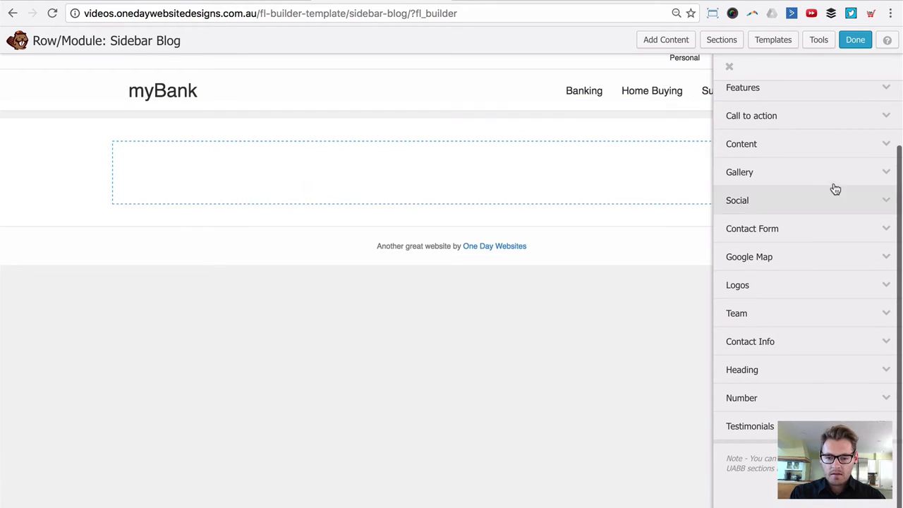
pyautogui.scroll(1, 832, 190)
pyautogui.click(664, 40)
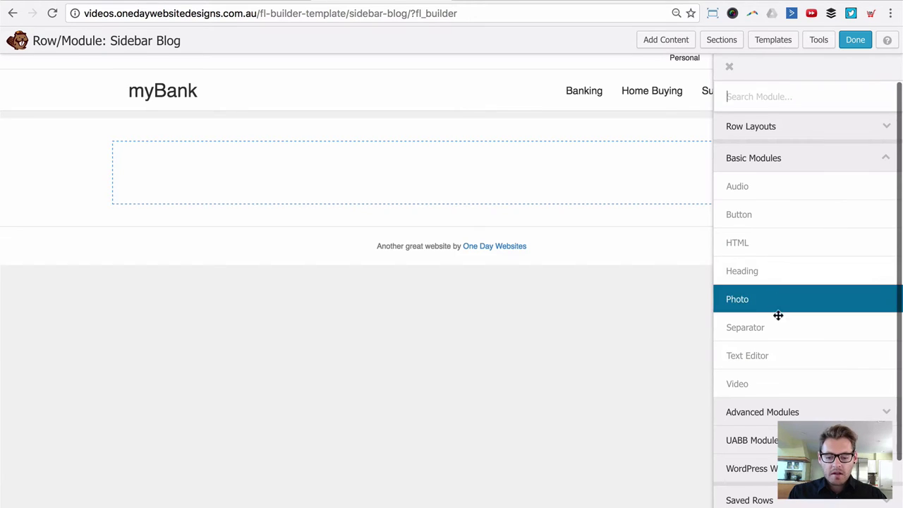
pyautogui.scroll(-1, 779, 313)
pyautogui.click(776, 349)
pyautogui.scroll(-3, 777, 374)
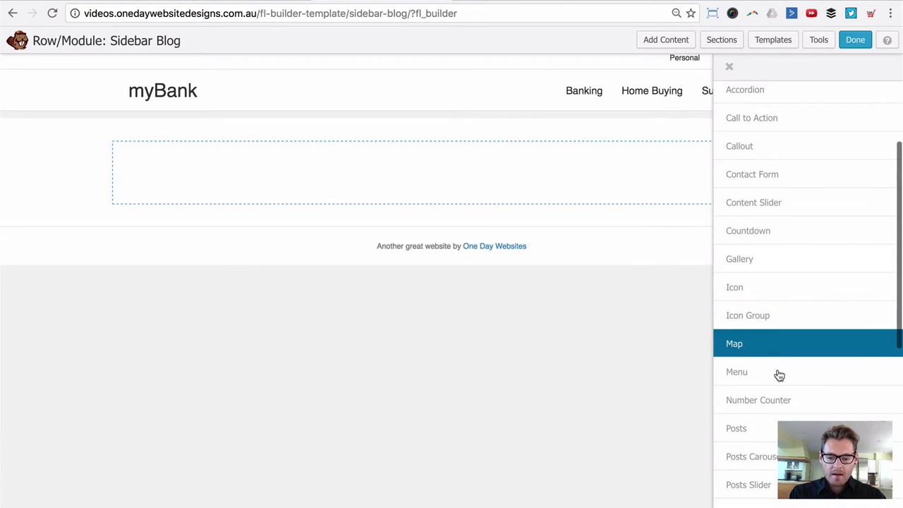
pyautogui.scroll(-2, 783, 411)
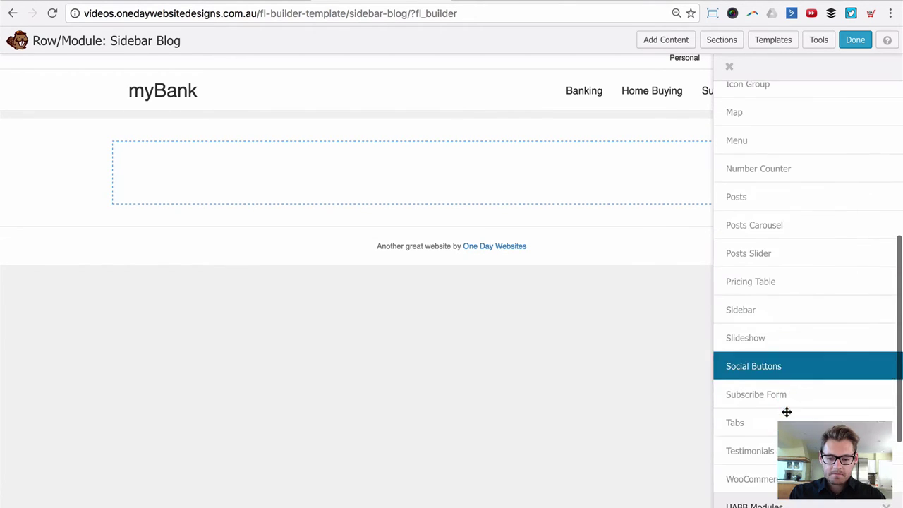
pyautogui.moveTo(782, 397); pyautogui.dragTo(556, 189)
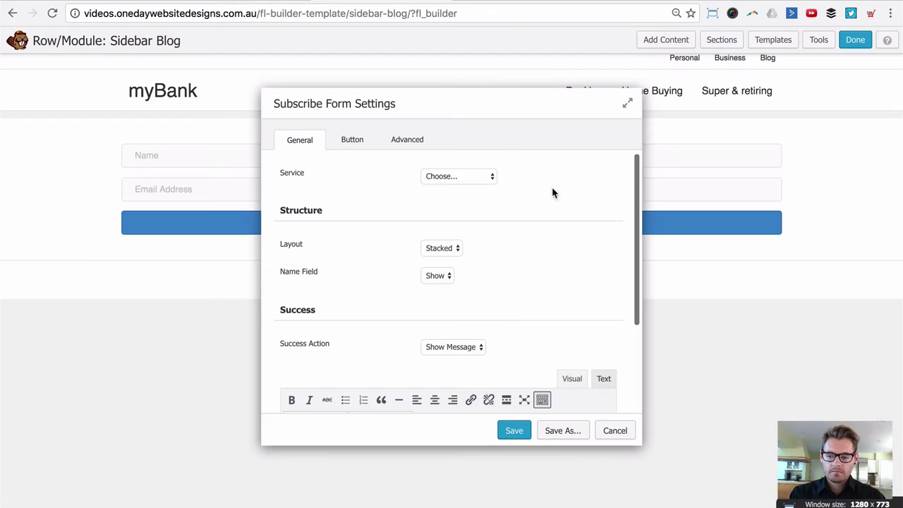
# - Set the subscribe form's service to Email Address with the test account, and save the module settings
pyautogui.click(457, 174)
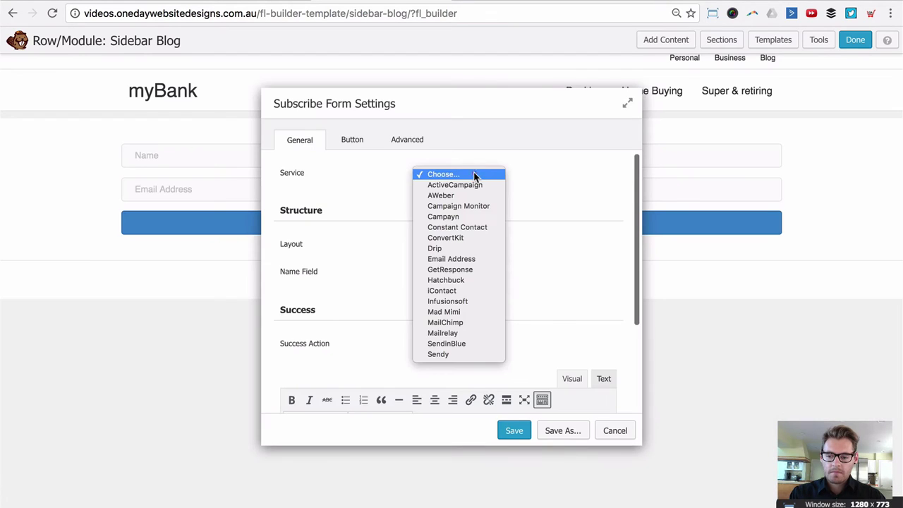
pyautogui.click(457, 258)
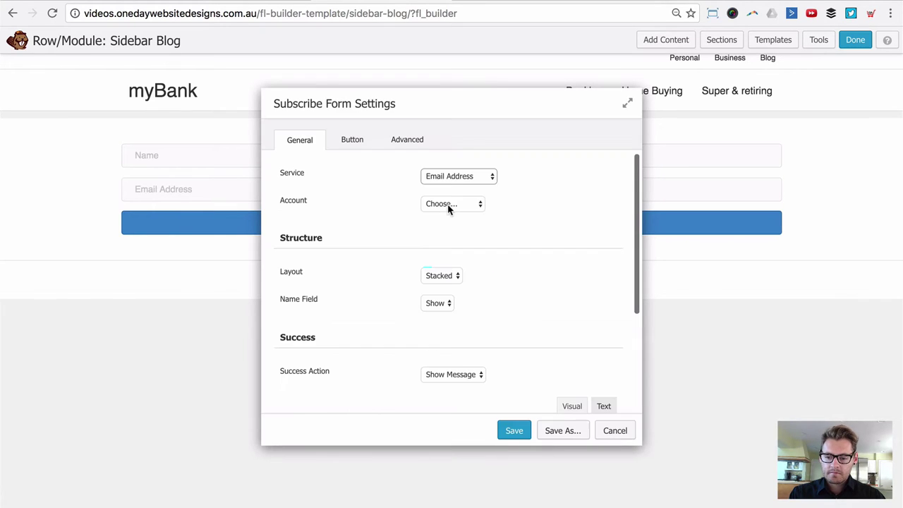
pyautogui.click(447, 204)
pyautogui.click(452, 213)
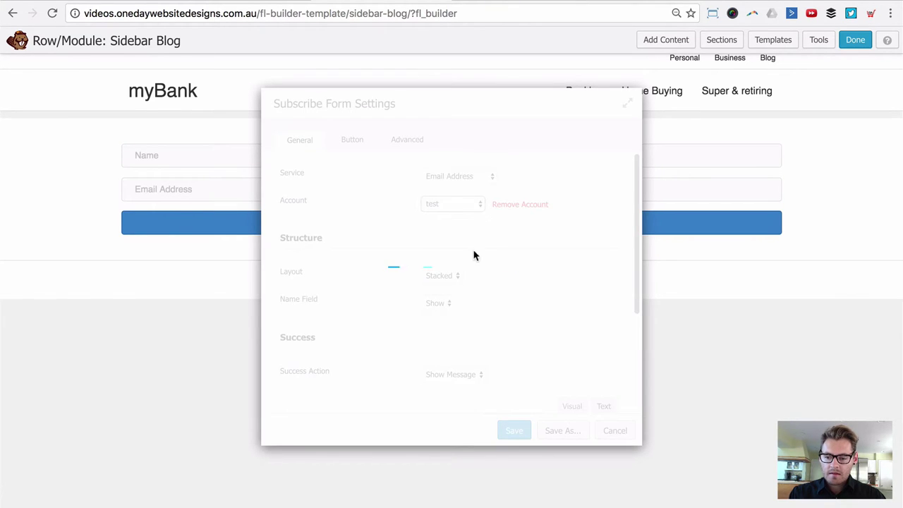
pyautogui.moveTo(523, 108); pyautogui.dragTo(682, 105)
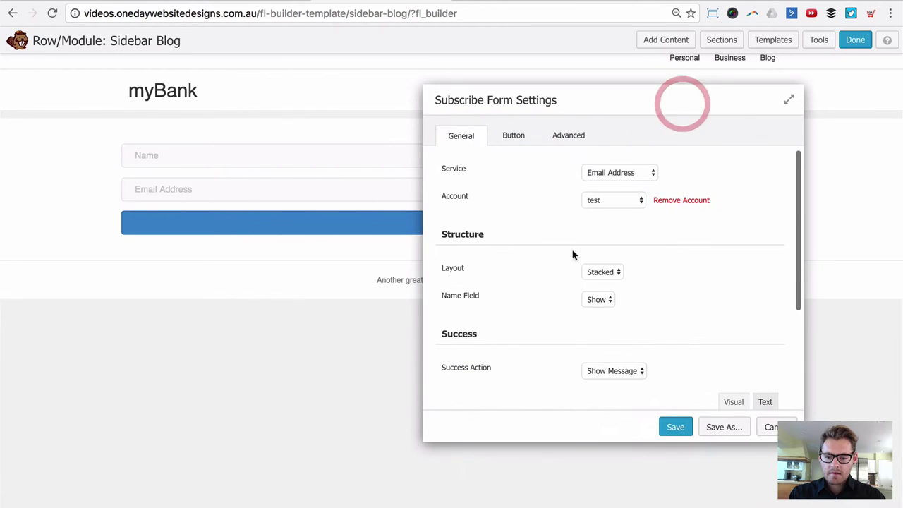
pyautogui.scroll(-3, 573, 254)
pyautogui.click(676, 428)
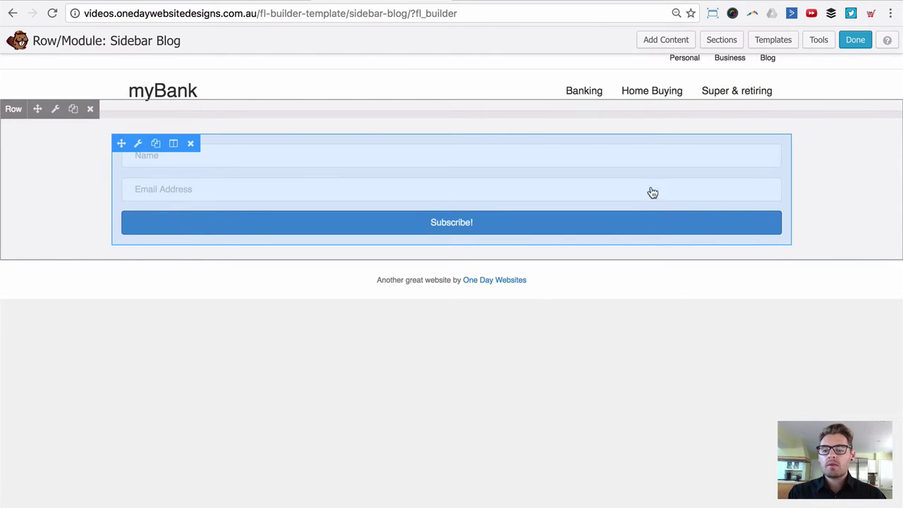
# - Switch to the live Blog page and inspect the dimensions of the sidebar container and its search widget
pyautogui.click(469, 2)
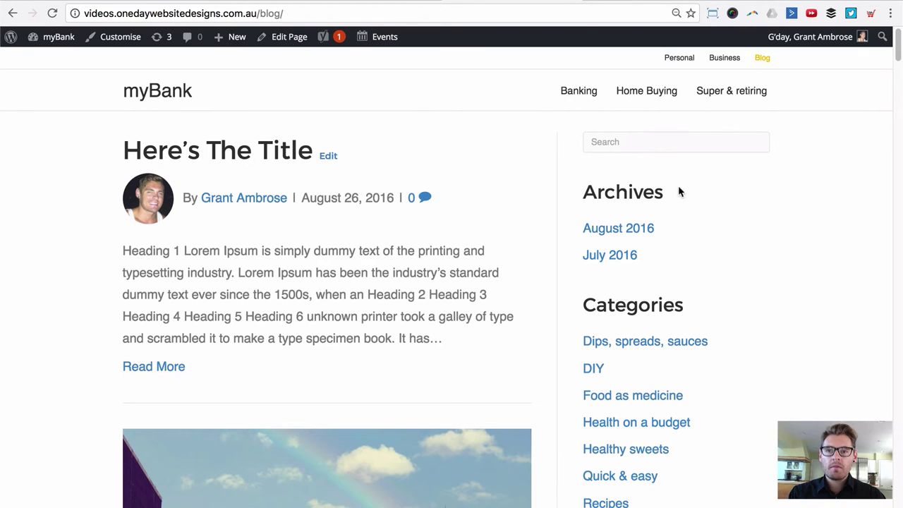
pyautogui.rightClick(635, 191)
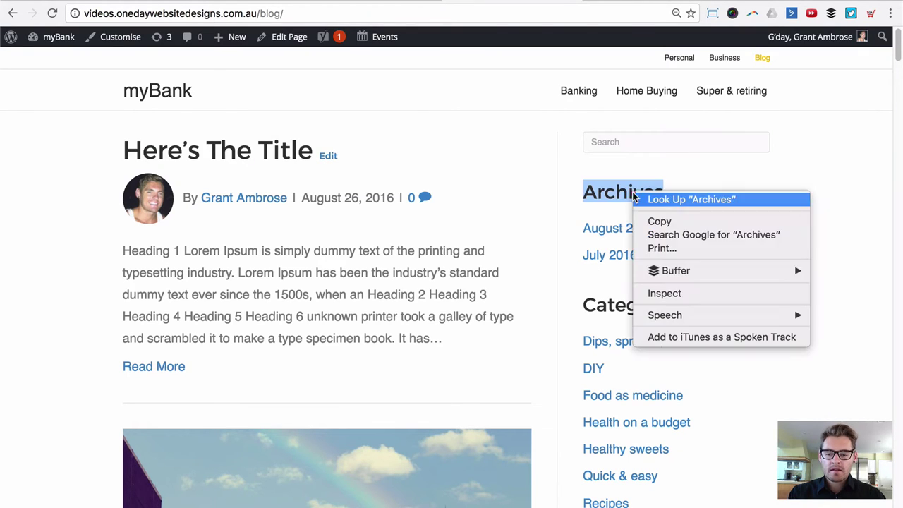
pyautogui.click(661, 298)
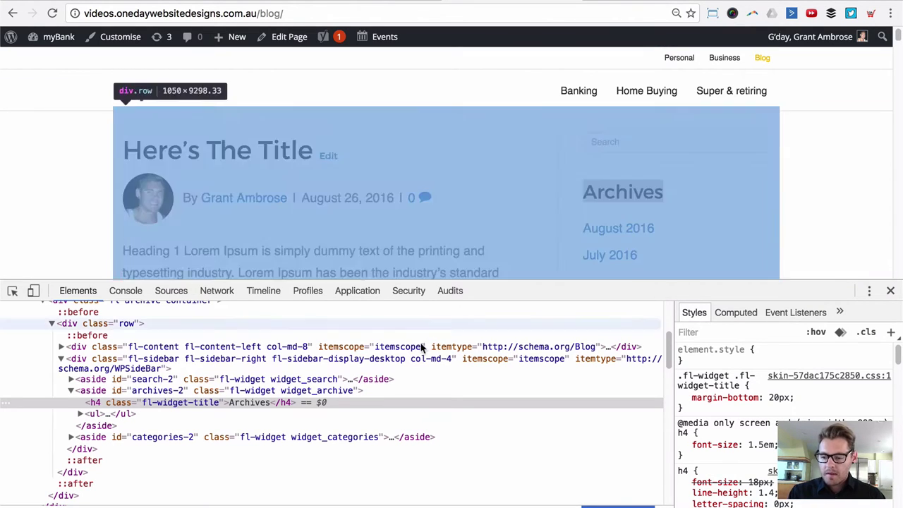
pyautogui.click(370, 361)
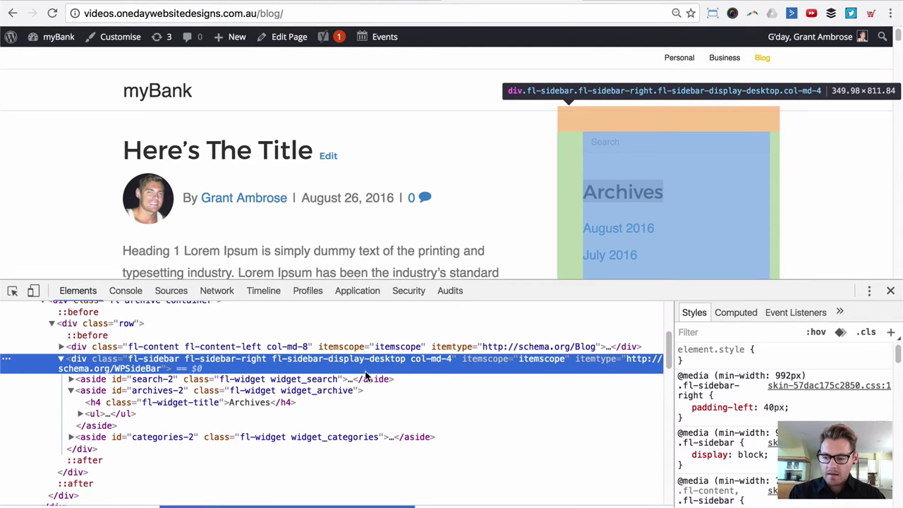
pyautogui.click(360, 380)
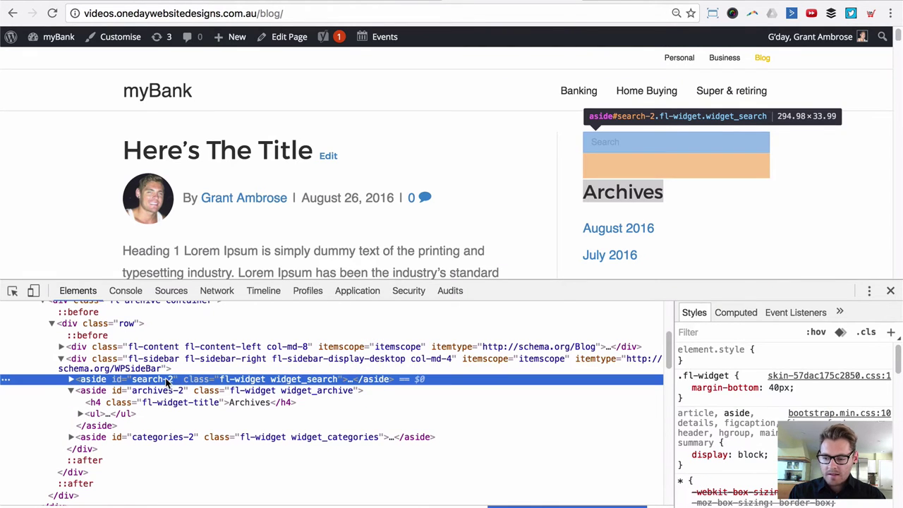
# - Inspect the Archives heading and compare the widths of the search and archives widgets in the blog sidebar
pyautogui.rightClick(608, 192)
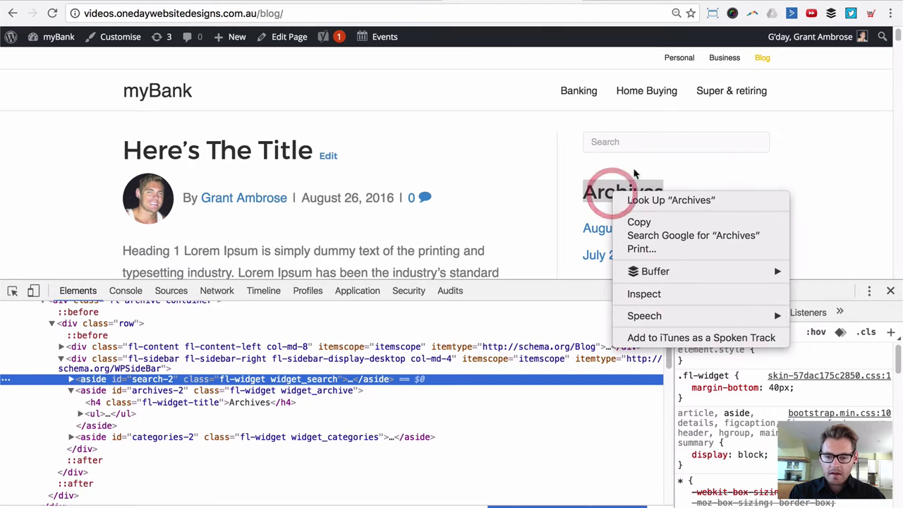
pyautogui.click(669, 297)
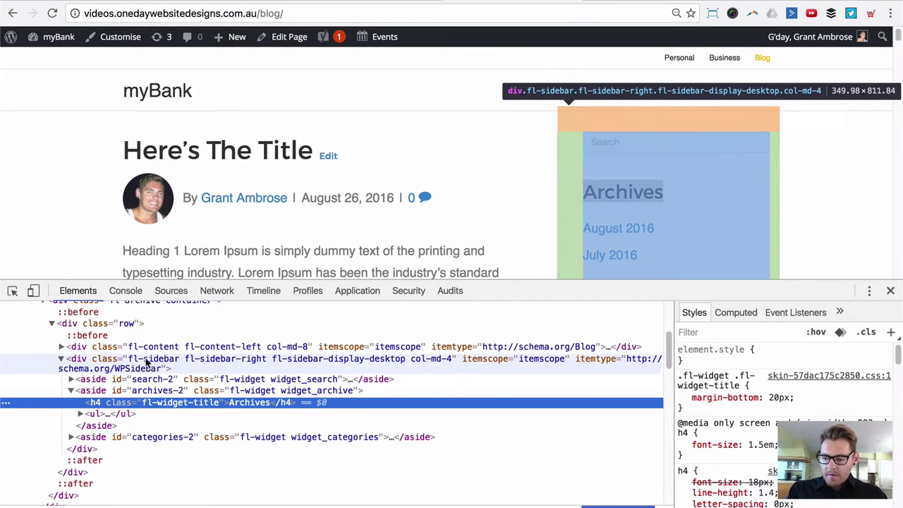
pyautogui.click(159, 381)
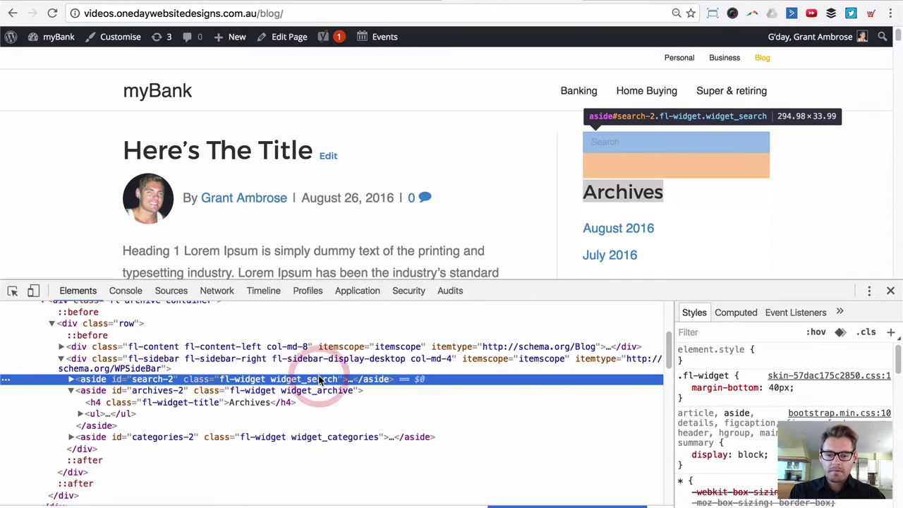
pyautogui.click(354, 393)
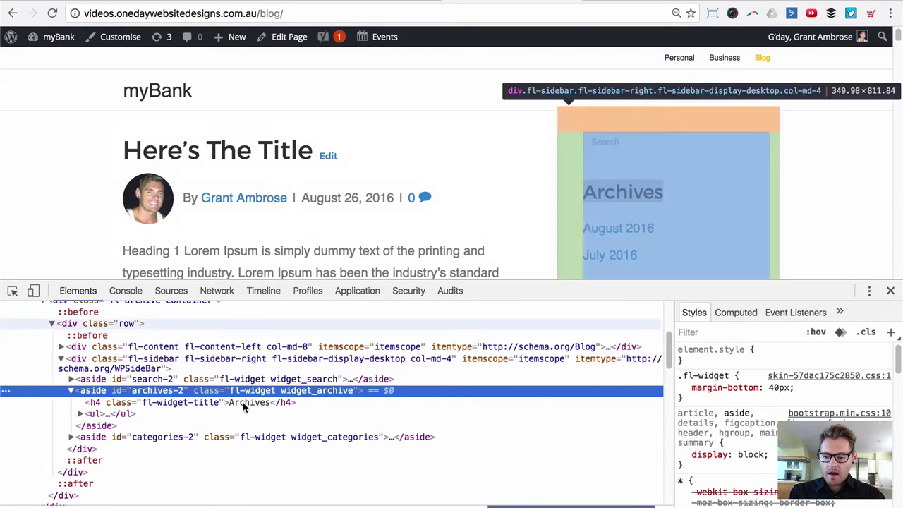
pyautogui.click(163, 393)
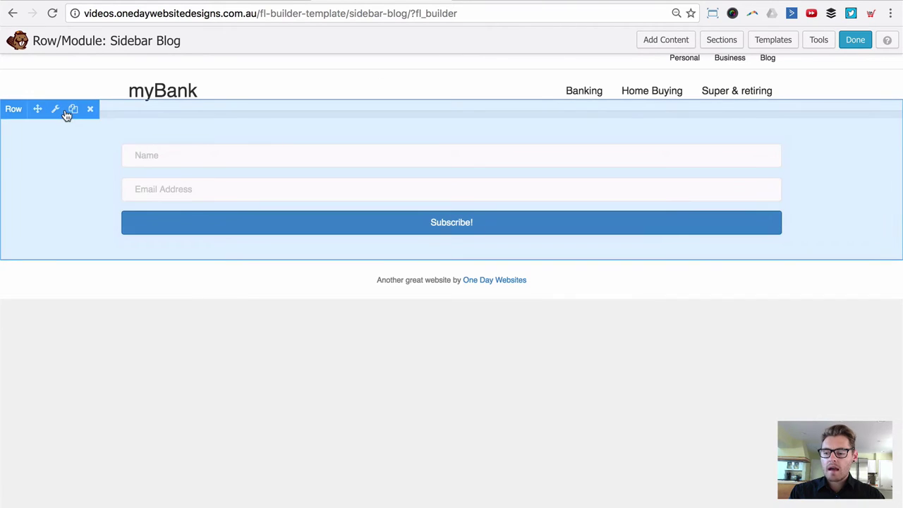
# - Assign the CSS class fl-sidebar-wrapper to the subscribe form's row and save the row settings
pyautogui.click(56, 110)
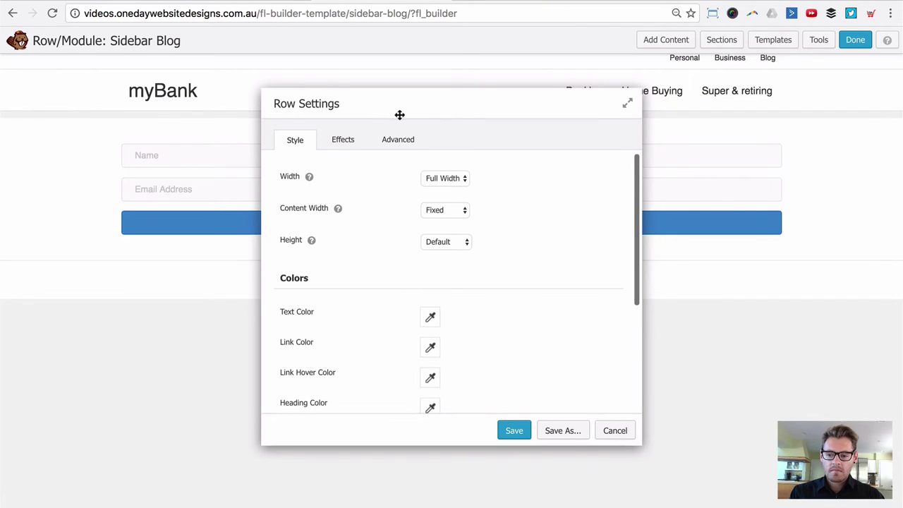
pyautogui.click(405, 139)
pyautogui.scroll(-10, 478, 186)
pyautogui.click(450, 377)
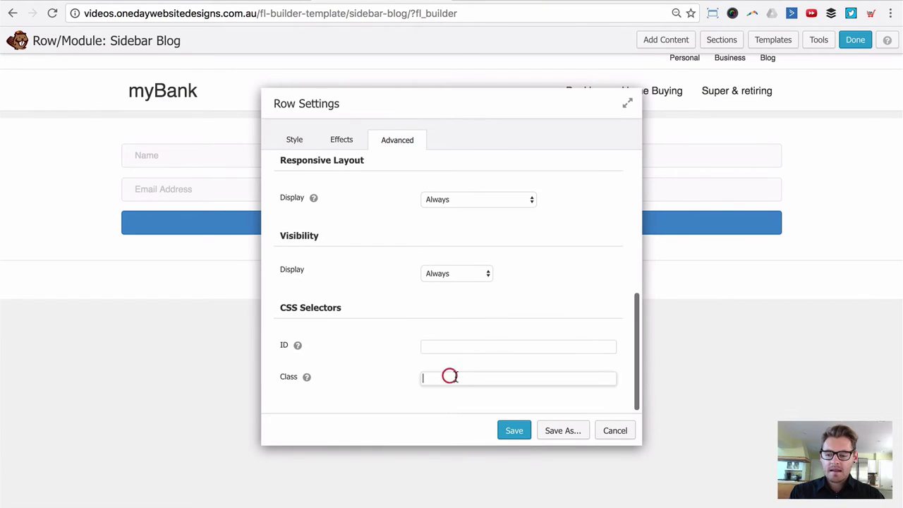
pyautogui.write('fl-')
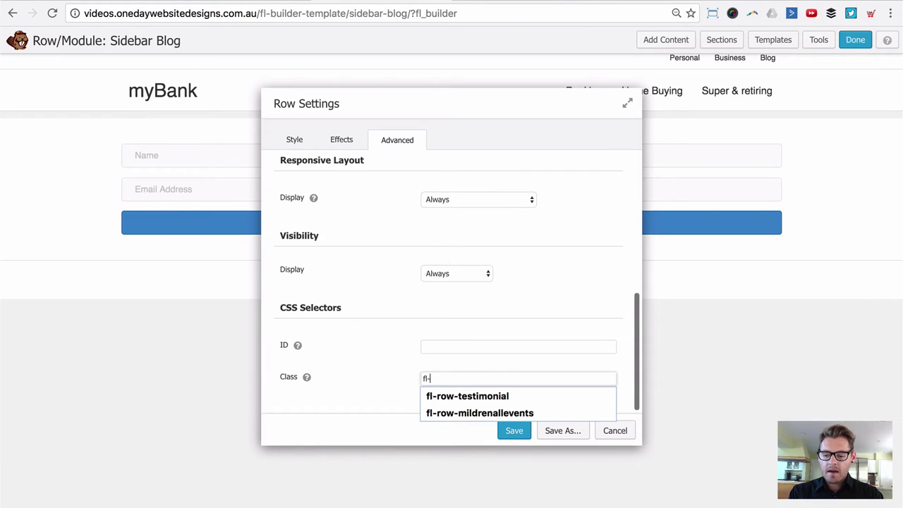
pyautogui.write('sidebar-')
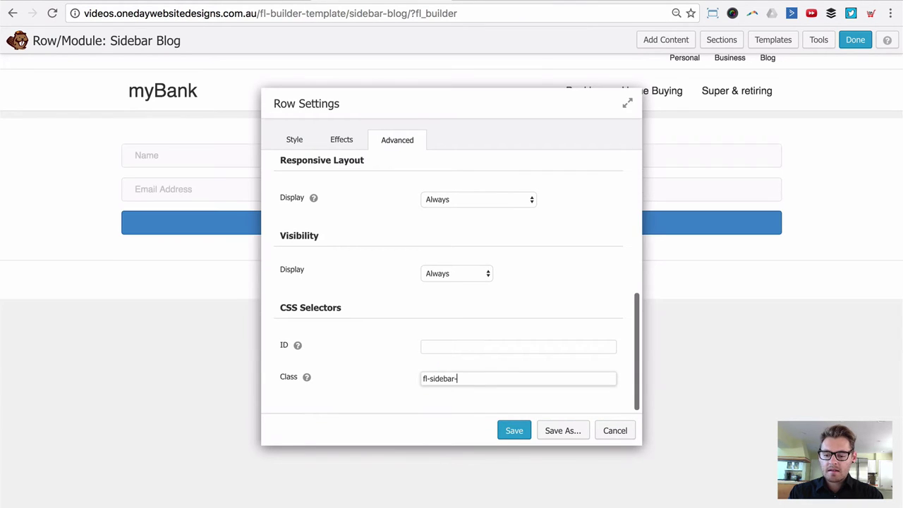
pyautogui.write('wrap')
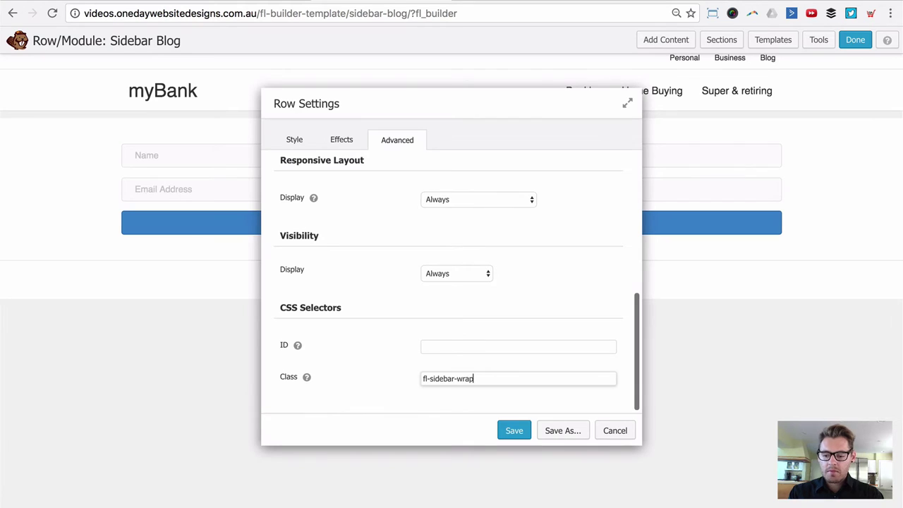
pyautogui.write('per')
pyautogui.click(520, 431)
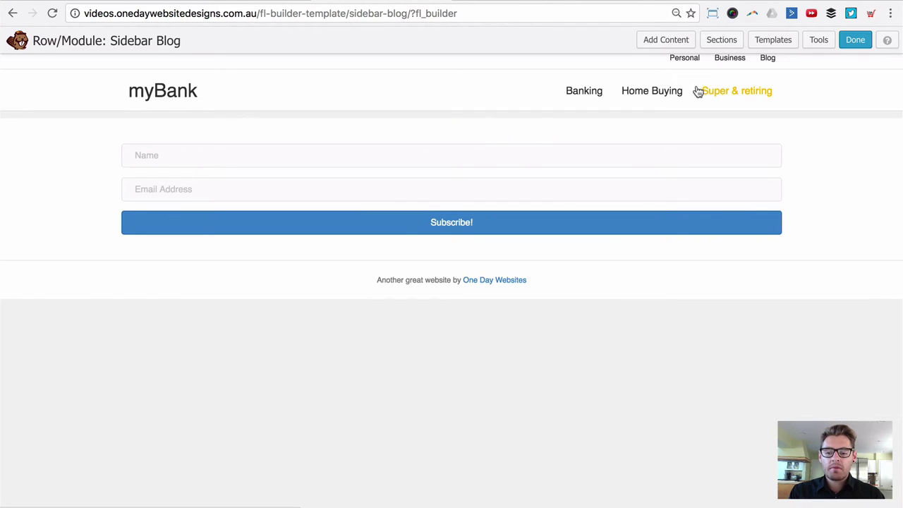
# - Add the layout CSS rule .fl-sidebar-wrapper{max-width:294px;} to the template and save it
pyautogui.click(819, 39)
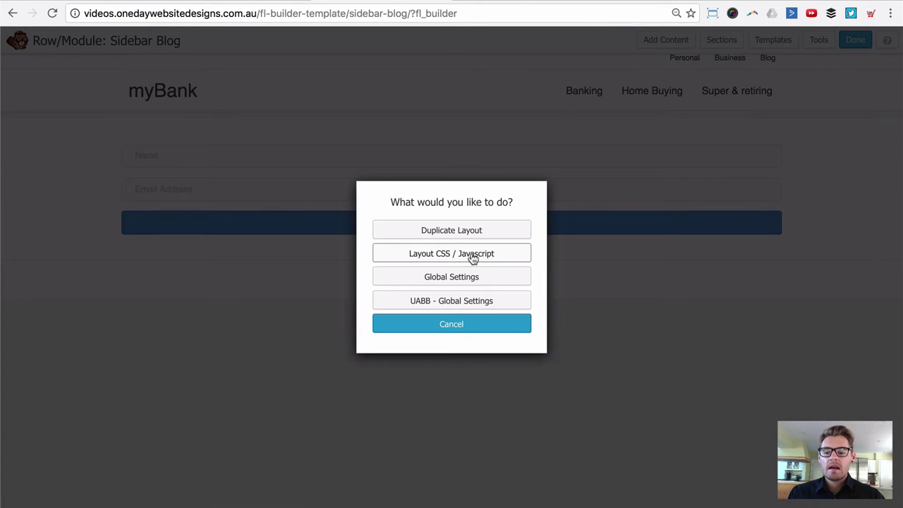
pyautogui.click(432, 259)
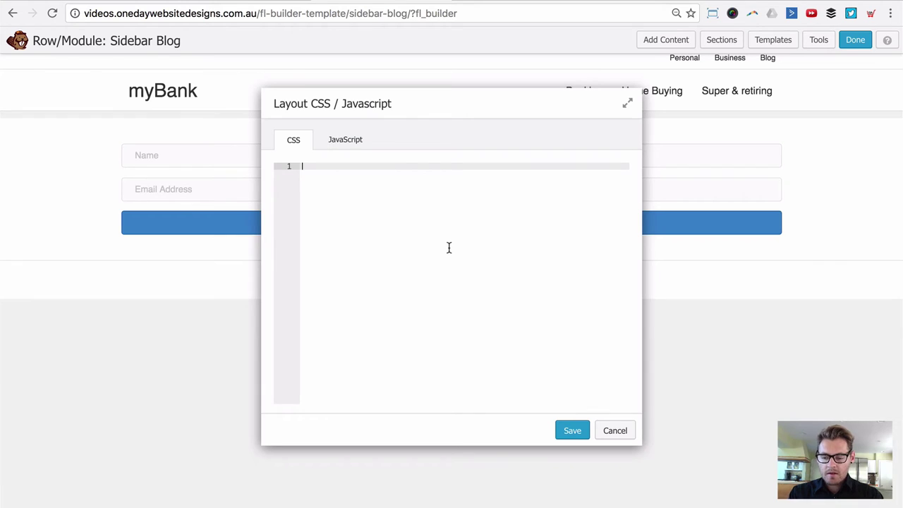
pyautogui.write('.')
pyautogui.write('fl-sidebar-wrapper')
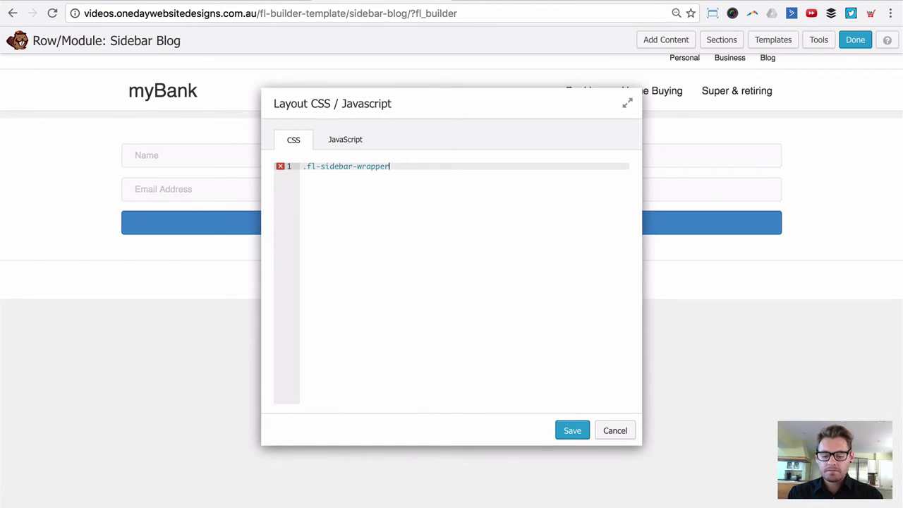
pyautogui.write('{max-width:')
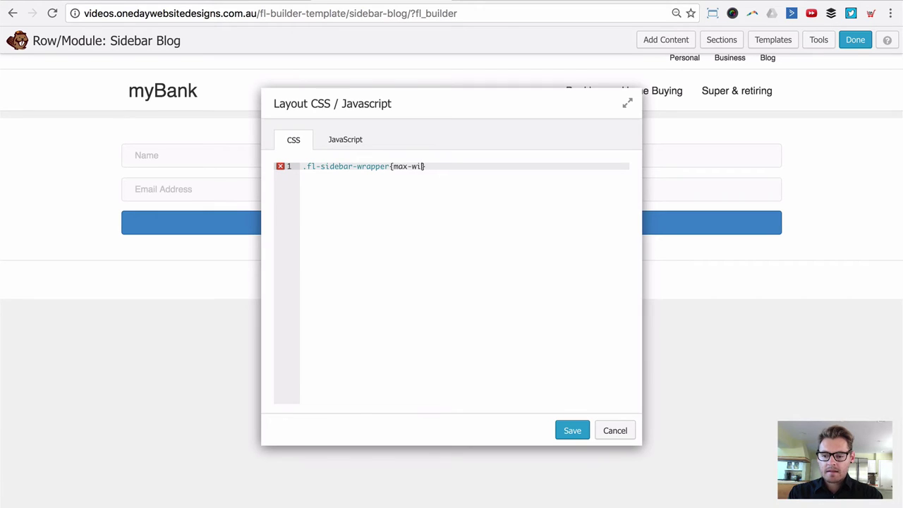
pyautogui.write('294px;')
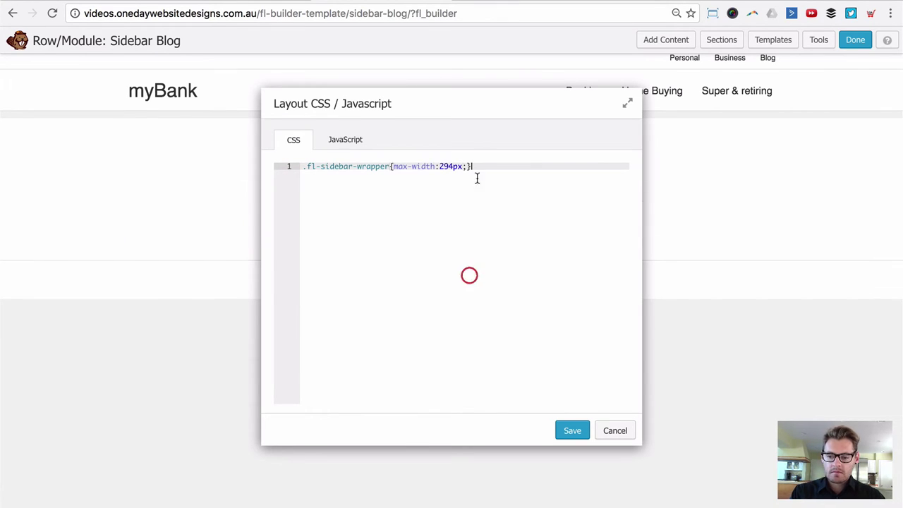
pyautogui.moveTo(621, 105); pyautogui.dragTo(567, 95)
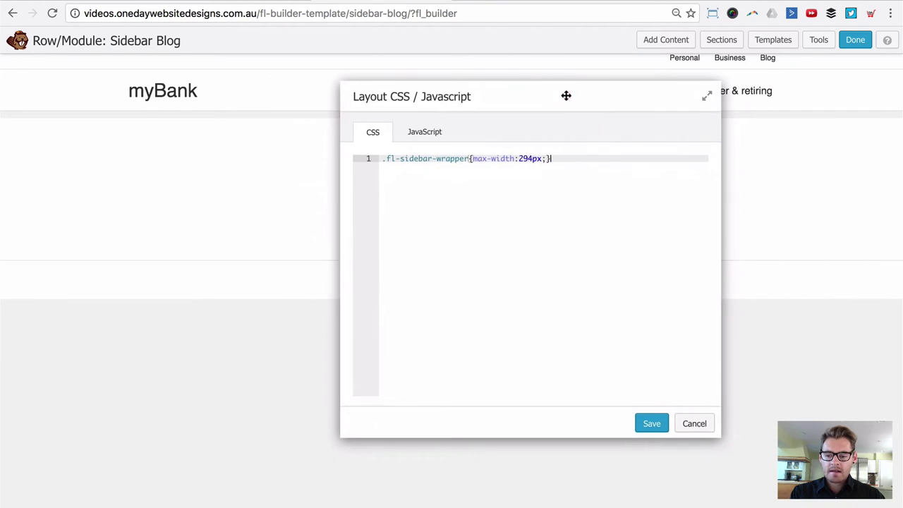
pyautogui.click(649, 423)
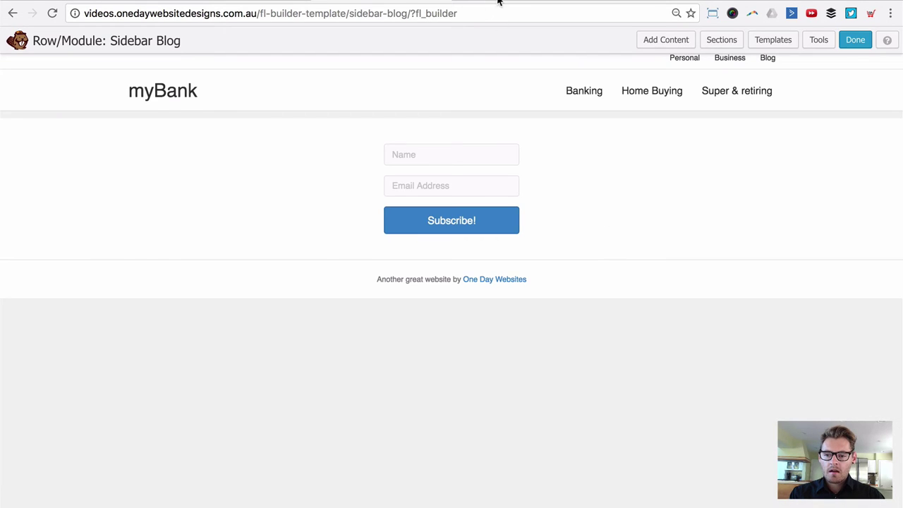
# - Compare the subscribe form row in the template with the sidebar container on the live Blog page
pyautogui.click(502, 3)
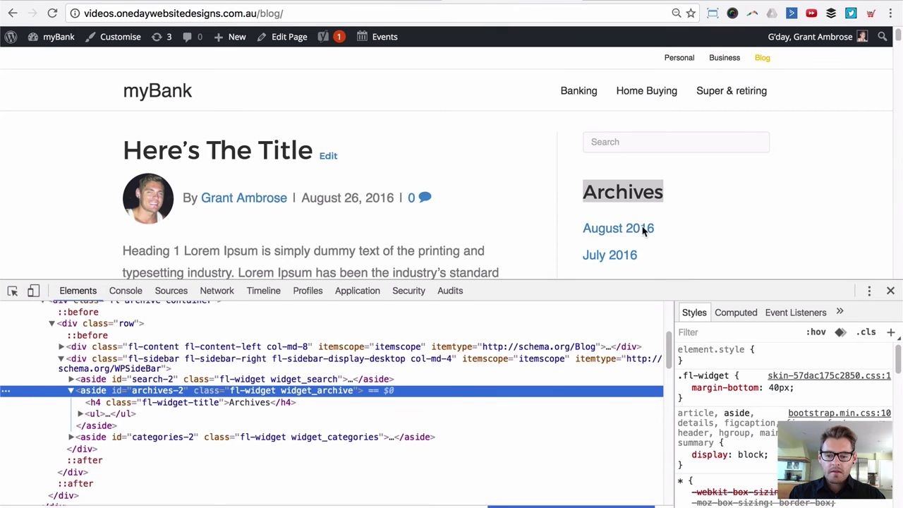
pyautogui.click(170, 358)
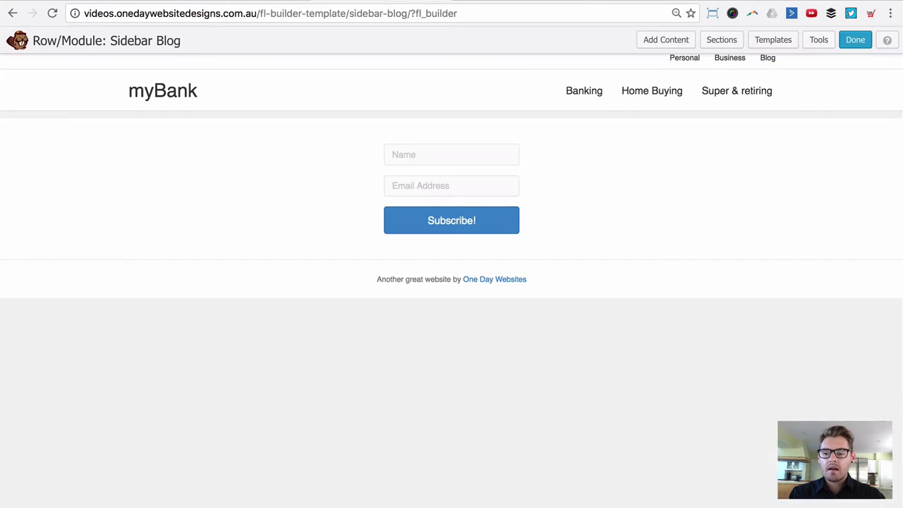
pyautogui.moveTo(434, 223)
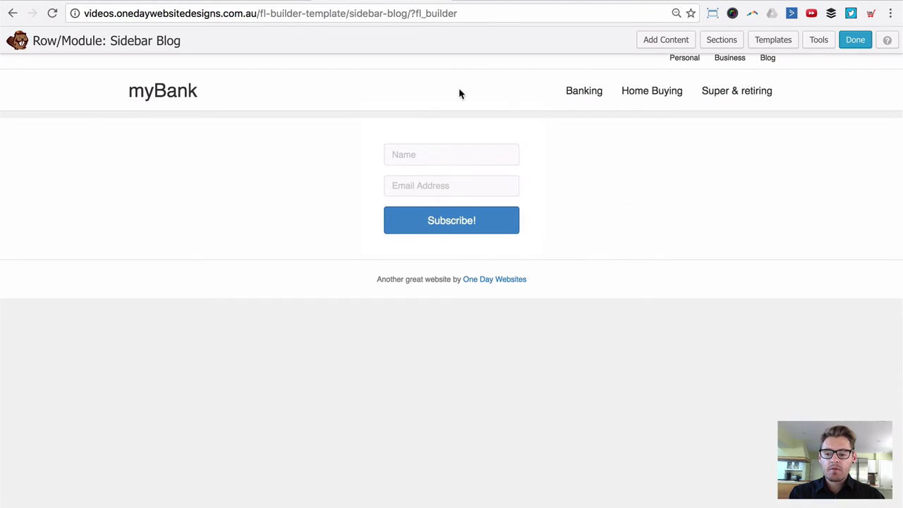
pyautogui.moveTo(440, 129)
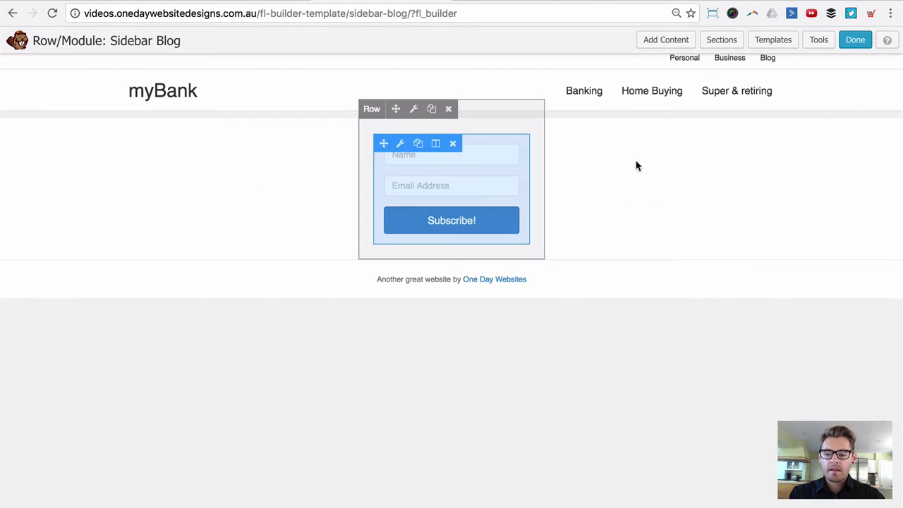
pyautogui.click(413, 109)
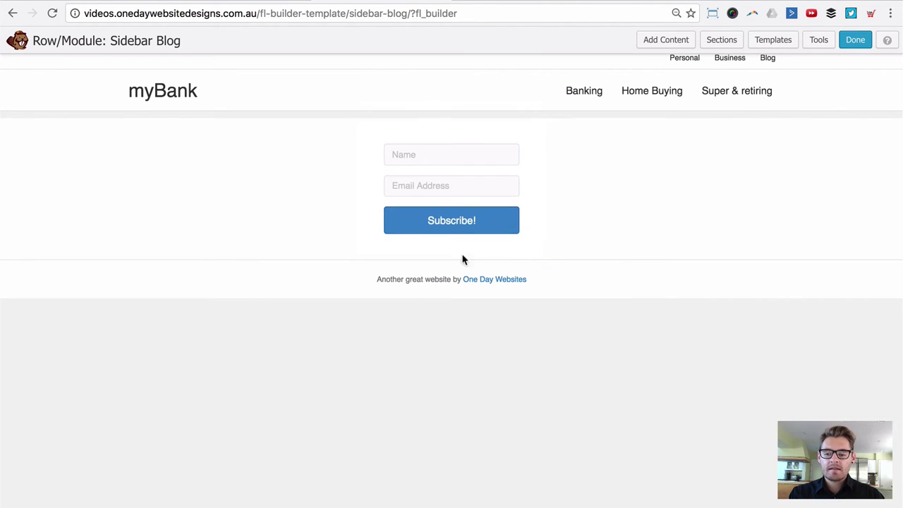
pyautogui.moveTo(469, 168)
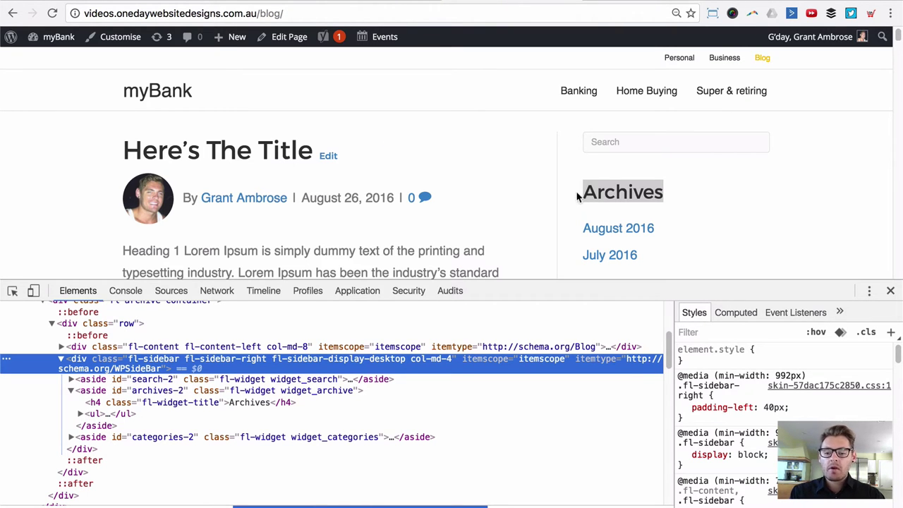
pyautogui.click(705, 196)
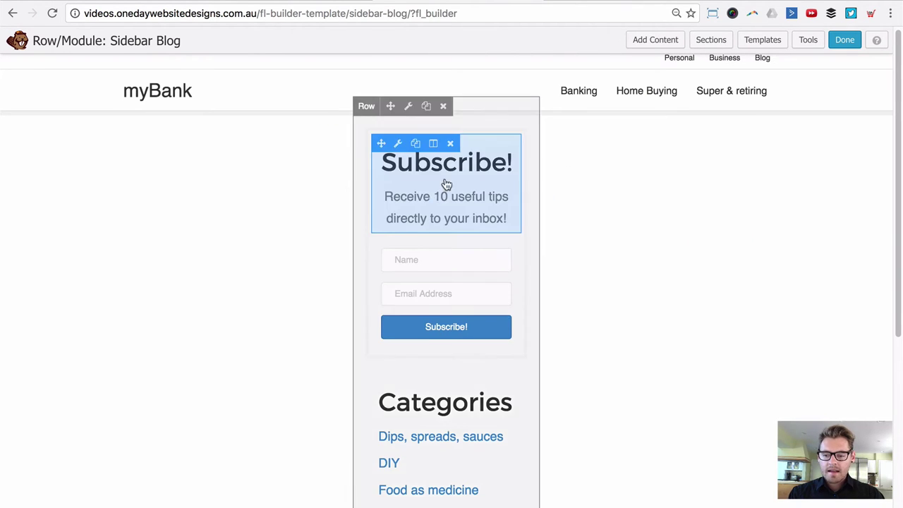
# - Publish the Sidebar Blog template changes and review the subscribe box and categories list on the published layout
pyautogui.scroll(-5, 443, 197)
pyautogui.scroll(5, 446, 331)
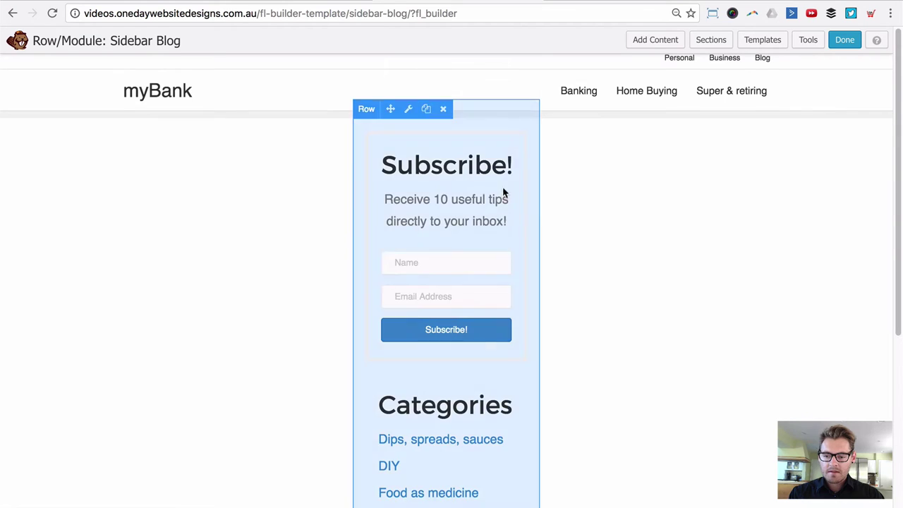
pyautogui.click(849, 43)
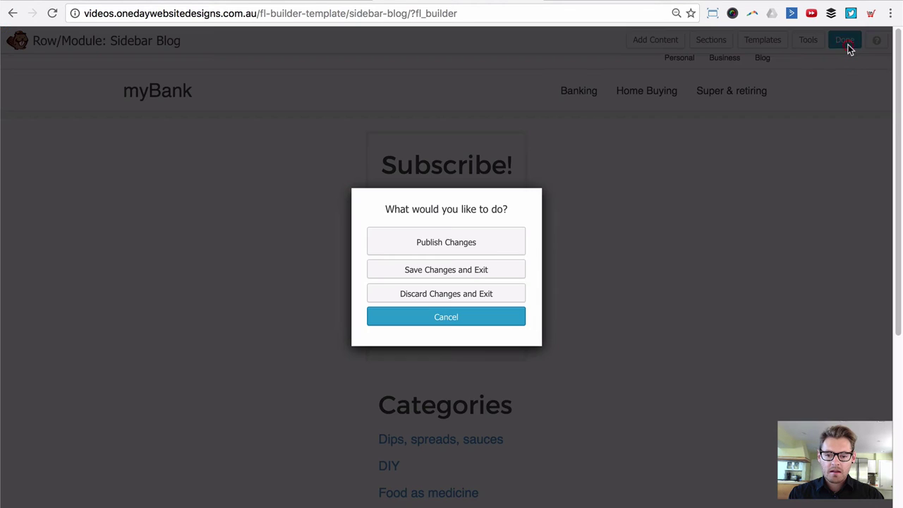
pyautogui.click(516, 243)
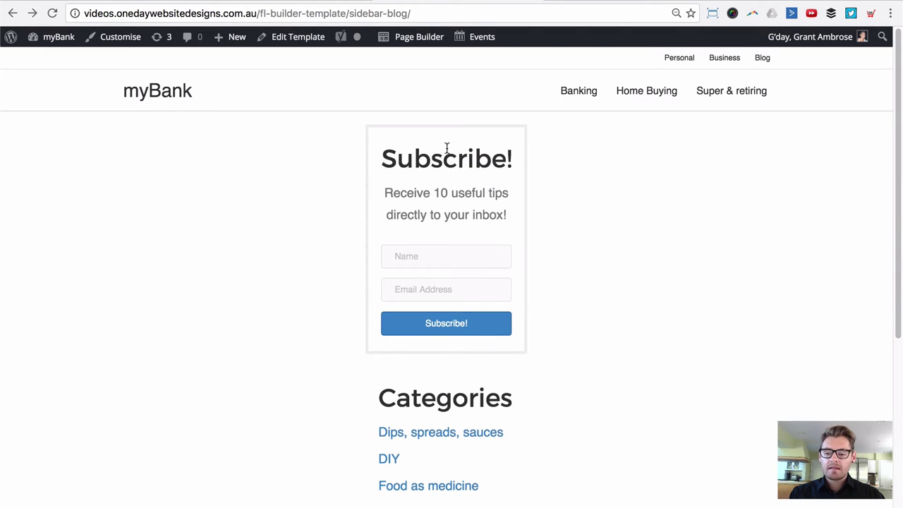
pyautogui.scroll(-5, 509, 431)
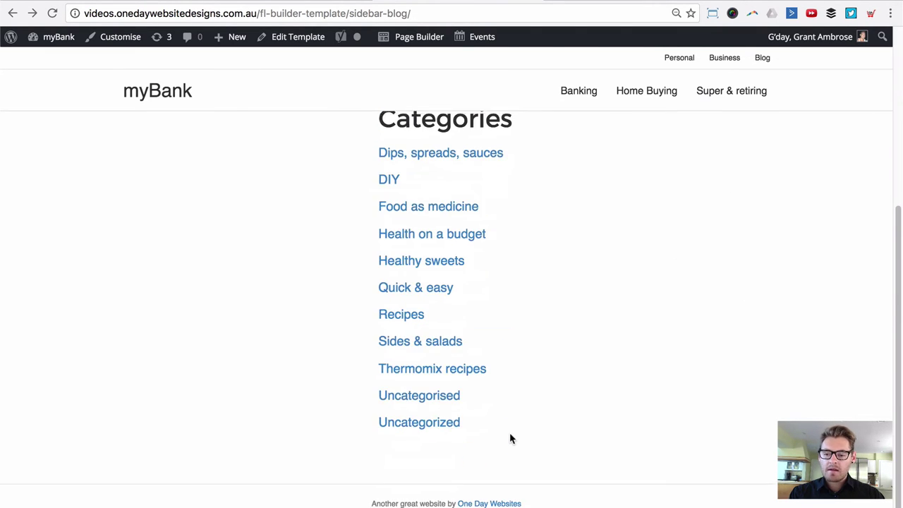
pyautogui.scroll(5, 509, 433)
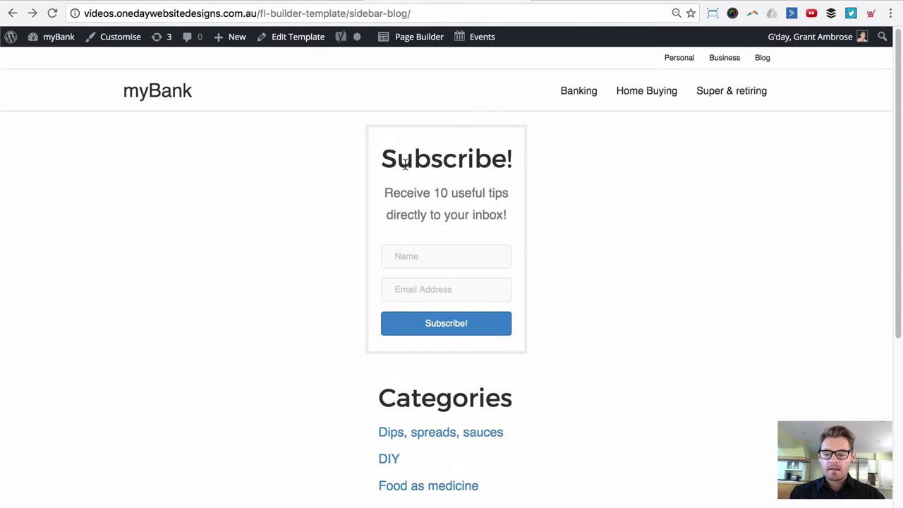
pyautogui.scroll(-4, 649, 208)
pyautogui.scroll(4, 635, 247)
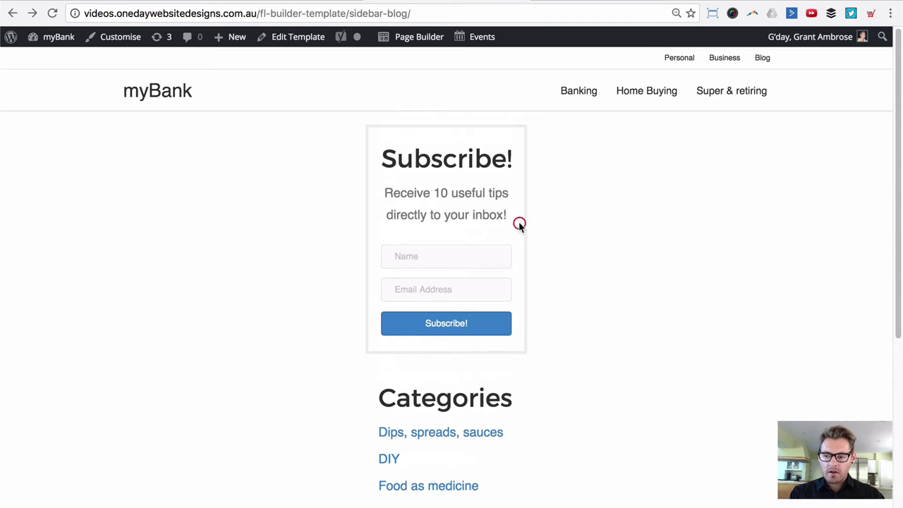
# - Open the site's widget settings from the dashboard and expand the Primary Sidebar area
pyautogui.moveTo(60, 41)
pyautogui.click(60, 63)
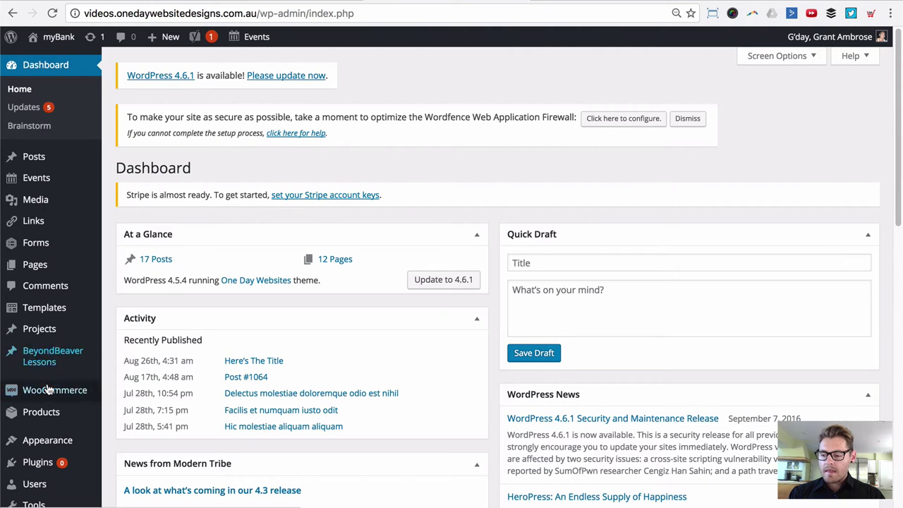
pyautogui.moveTo(49, 441)
pyautogui.click(145, 437)
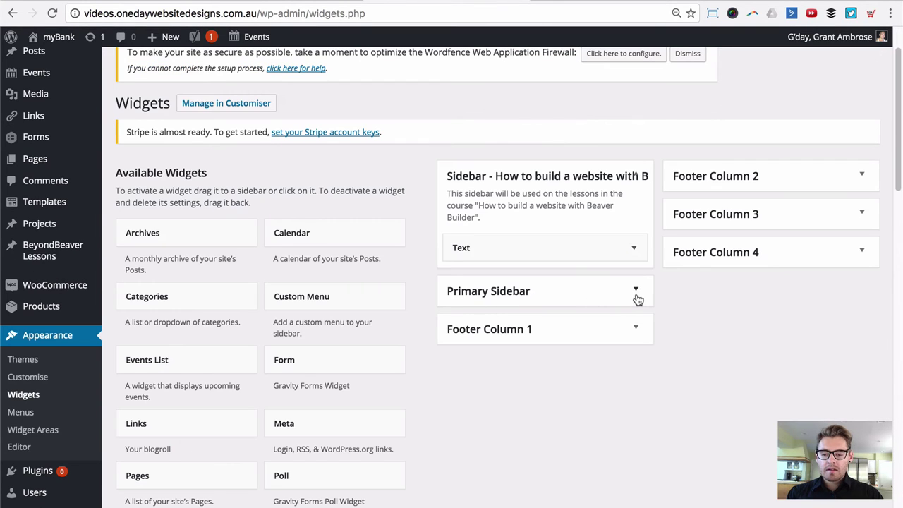
pyautogui.click(636, 294)
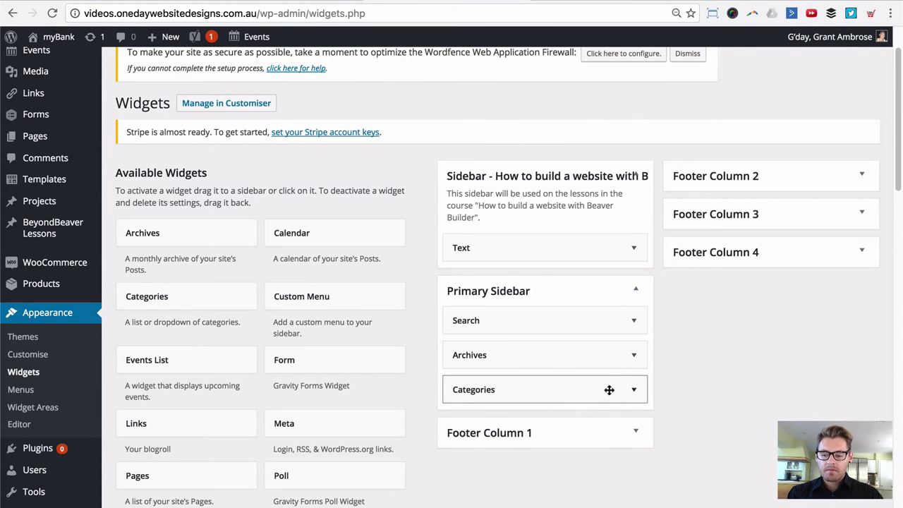
# - Delete the Categories, Archives and Search widgets from the Primary Sidebar
pyautogui.click(634, 389)
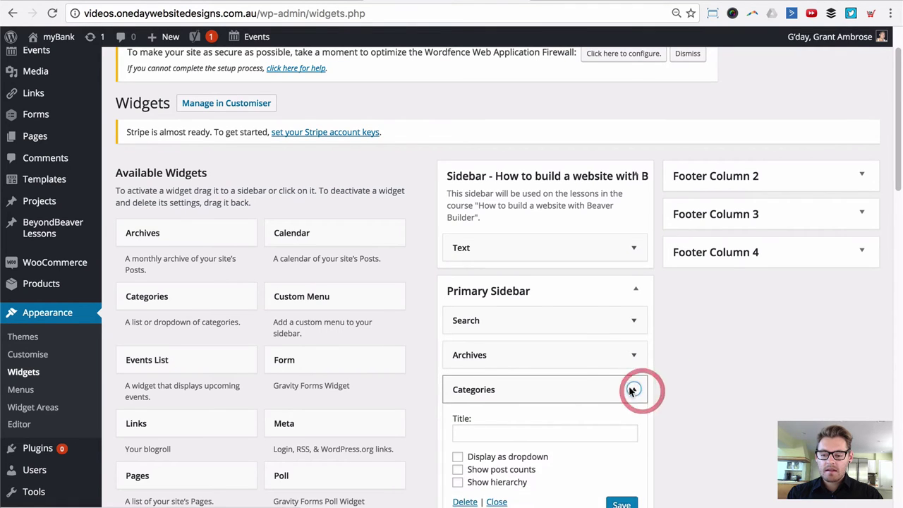
pyautogui.scroll(-3, 550, 395)
pyautogui.click(462, 415)
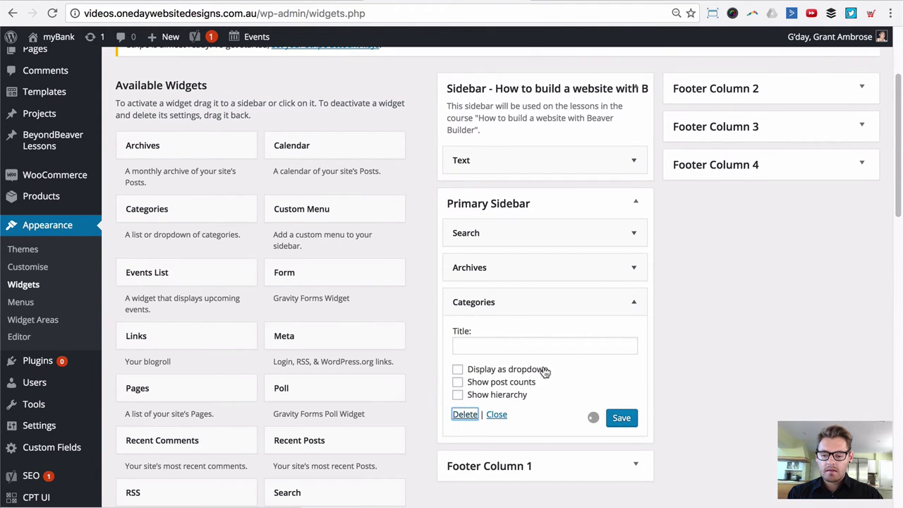
pyautogui.click(631, 269)
pyautogui.click(464, 367)
pyautogui.click(633, 232)
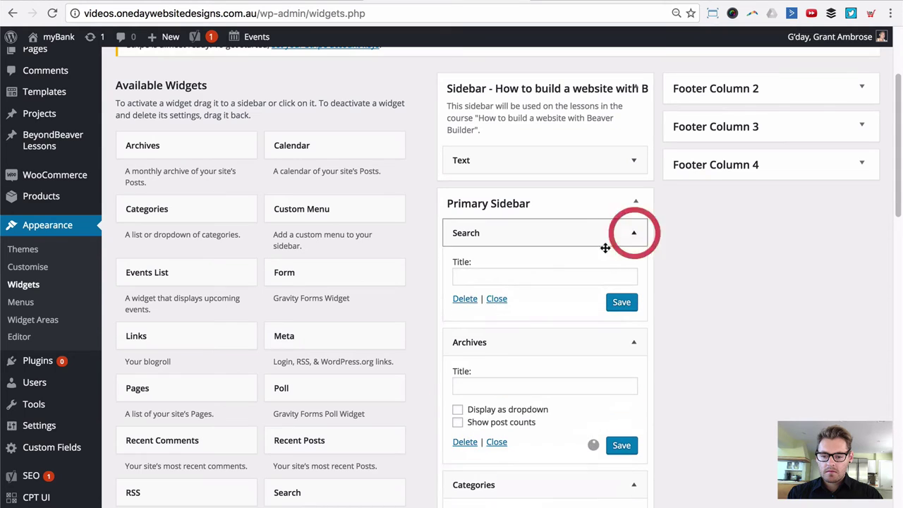
pyautogui.click(466, 298)
pyautogui.click(727, 304)
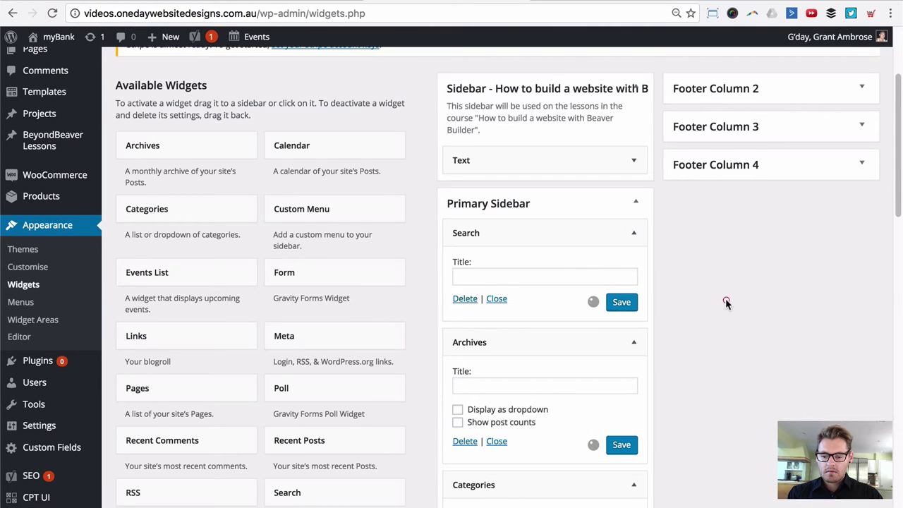
# - Add a Text widget to the Primary Sidebar
pyautogui.scroll(-5, 487, 356)
pyautogui.moveTo(318, 403); pyautogui.dragTo(531, 100)
pyautogui.scroll(2, 579, 228)
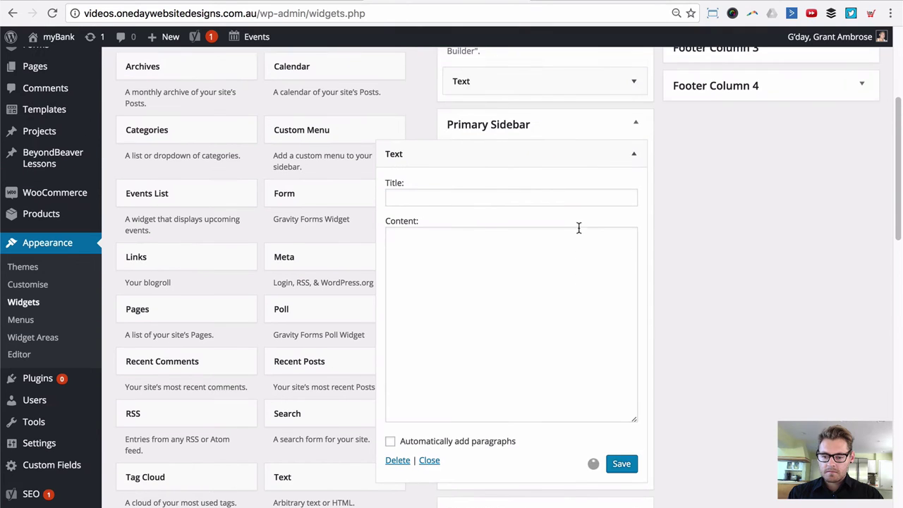
# - Enter the shortcode [fl_builder_insert_layout slug=""] as the Text widget's content
pyautogui.click(546, 317)
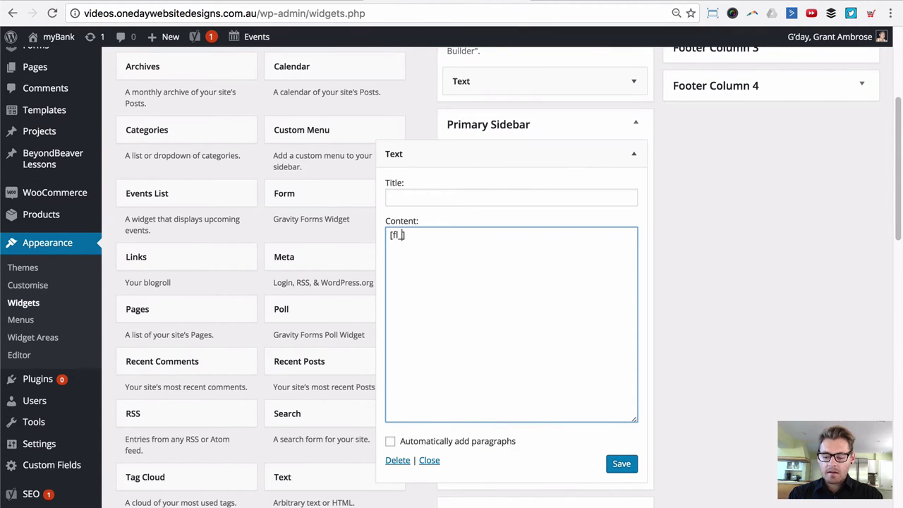
pyautogui.write('[fl_builder')
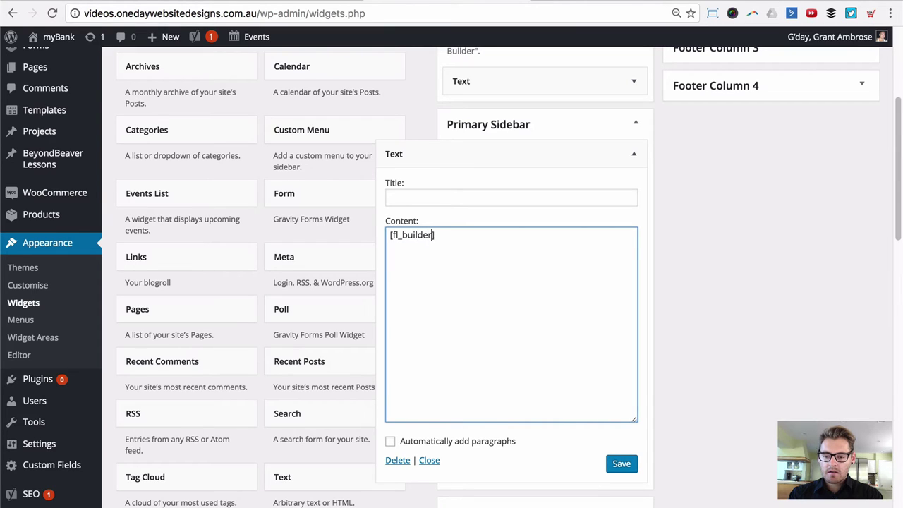
pyautogui.write('_insert')
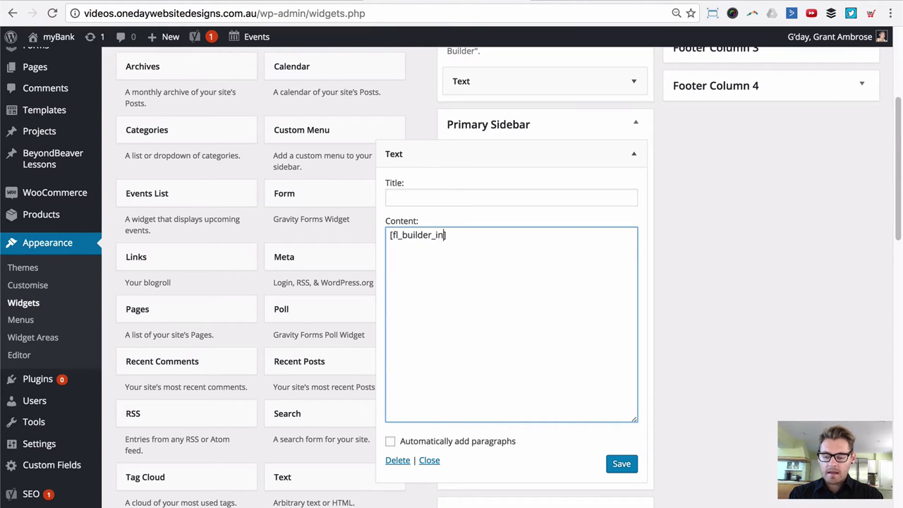
pyautogui.write('_layout')
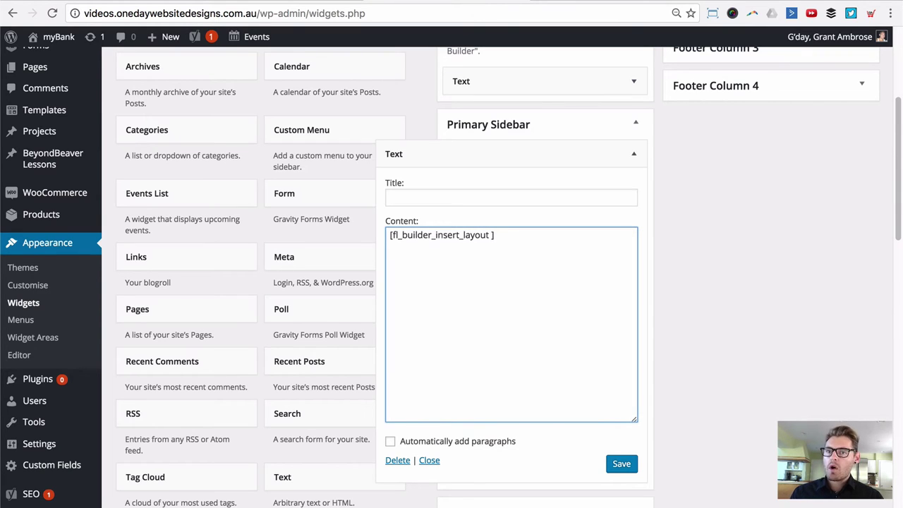
pyautogui.write('slug')
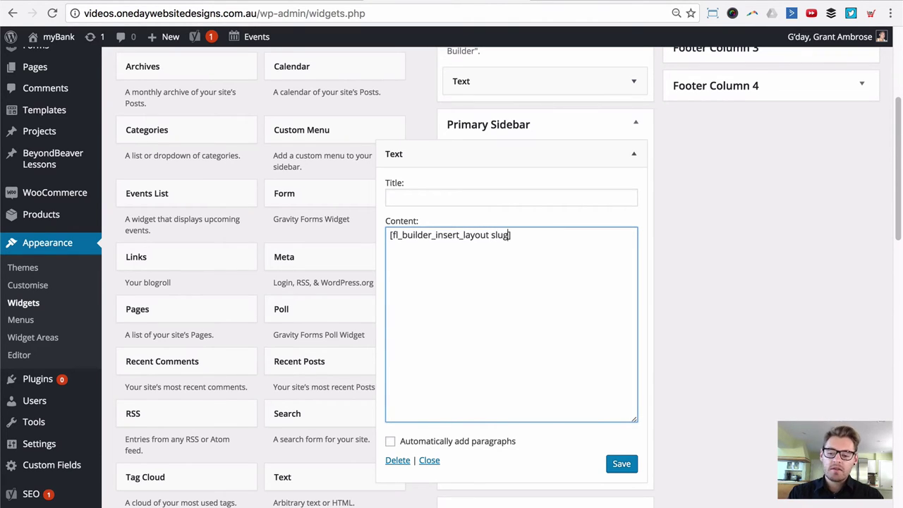
pyautogui.write('=')
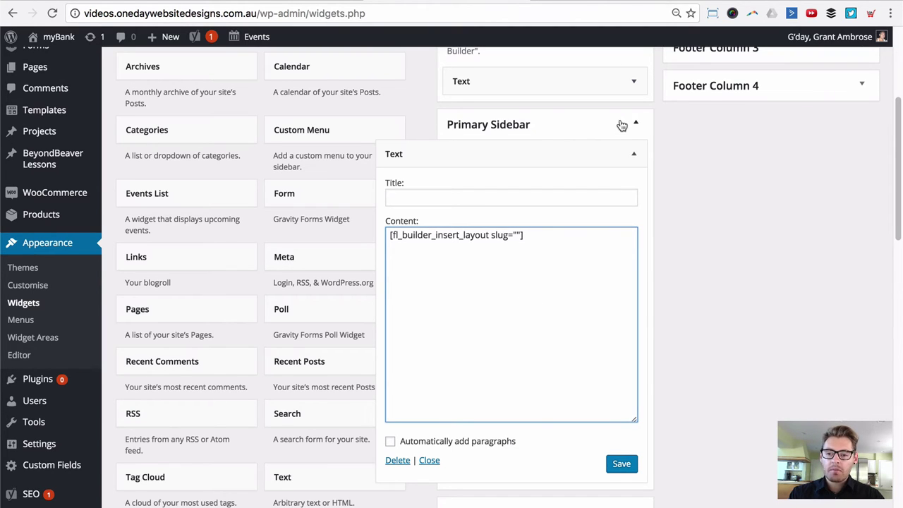
# - View the Sidebar Blog template from the templates list and copy the slug sidebar-blog from its URL
pyautogui.hotkey('ctrl', 'Tab')
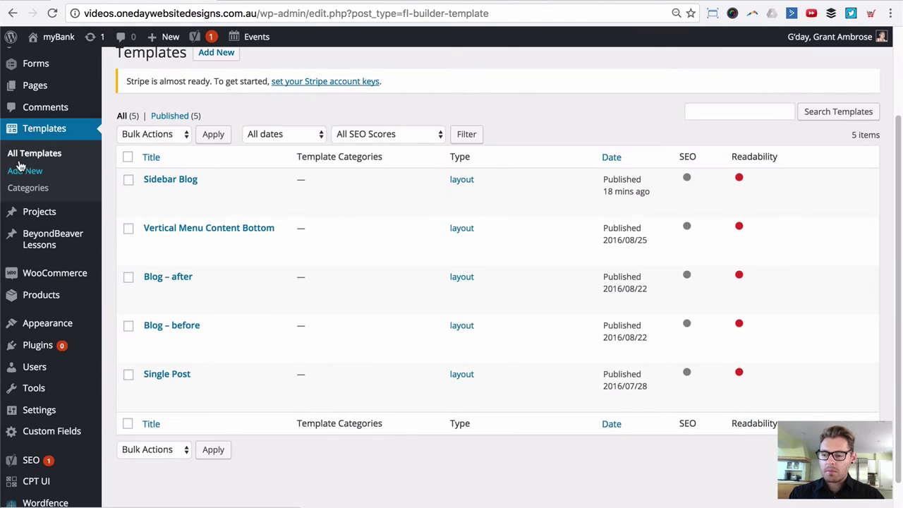
pyautogui.moveTo(182, 180)
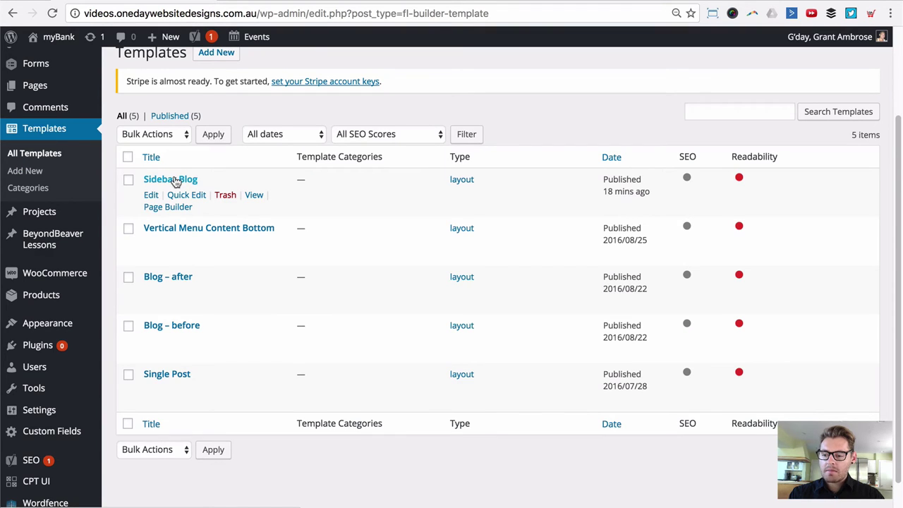
pyautogui.keyDown('super'); pyautogui.click(254, 196); pyautogui.keyUp('super')
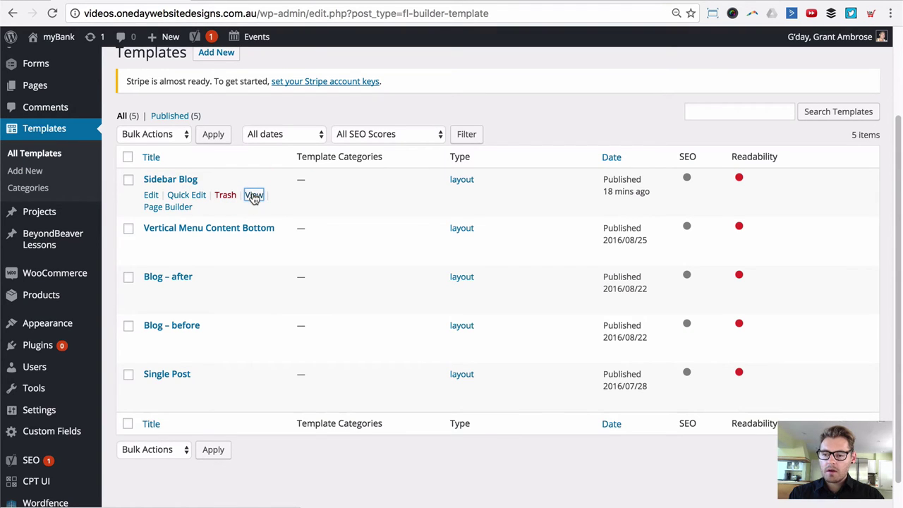
pyautogui.hotkey('ctrl', 'Tab')
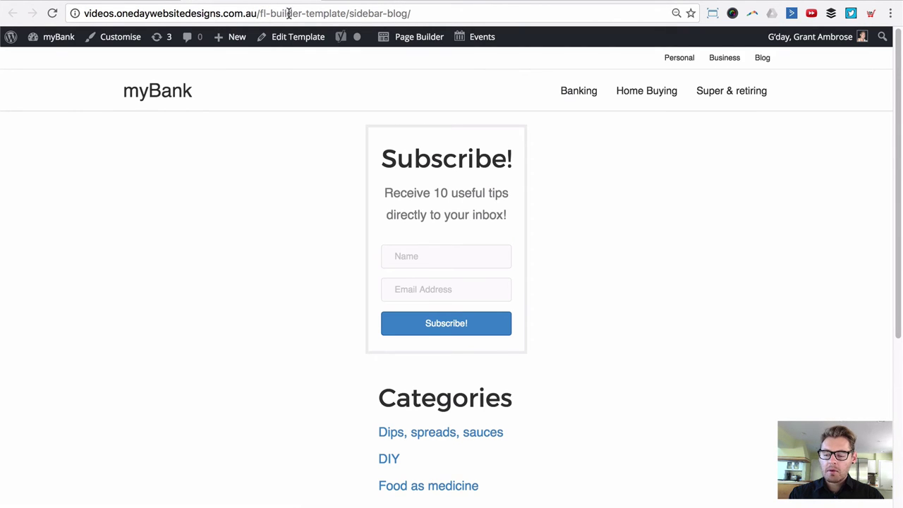
pyautogui.moveTo(349, 14); pyautogui.dragTo(408, 15)
pyautogui.press('super+c')
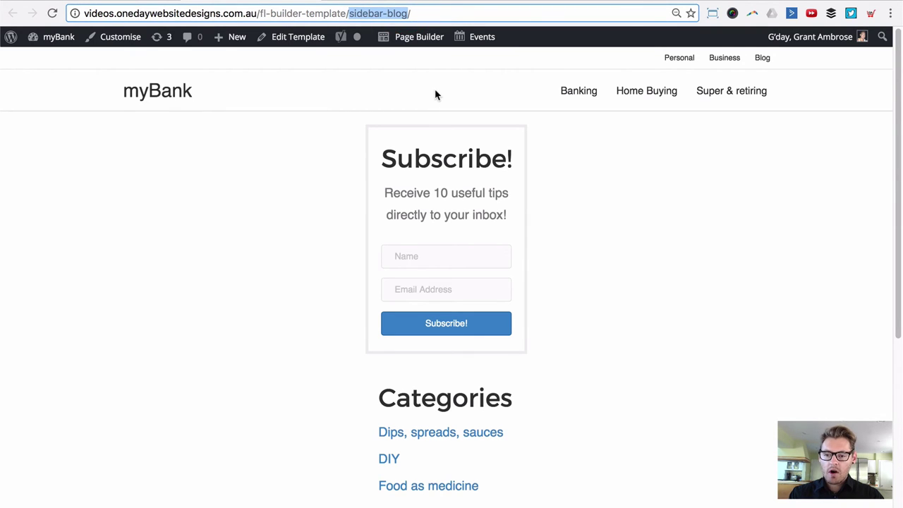
# - Insert the slug sidebar-blog between the quotes of the Text widget's shortcode and save the widget
pyautogui.click(525, 1)
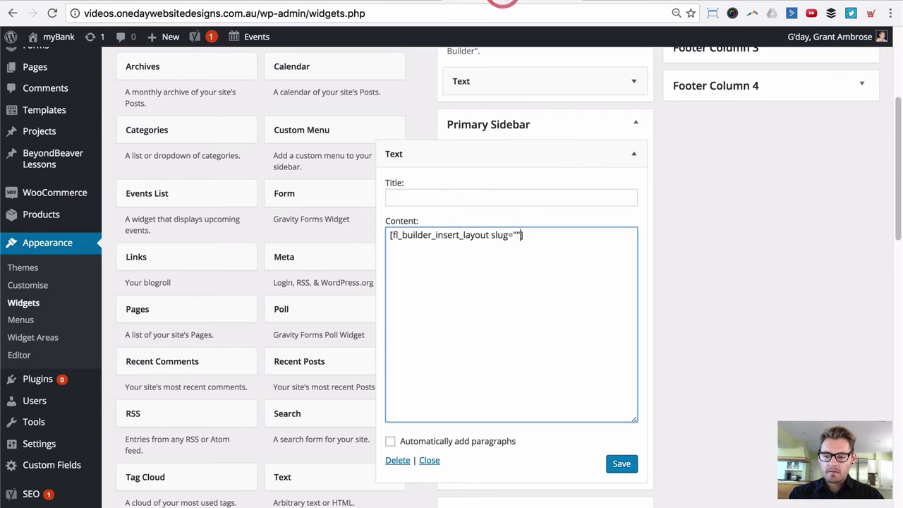
pyautogui.click(518, 235)
pyautogui.press('super+v')
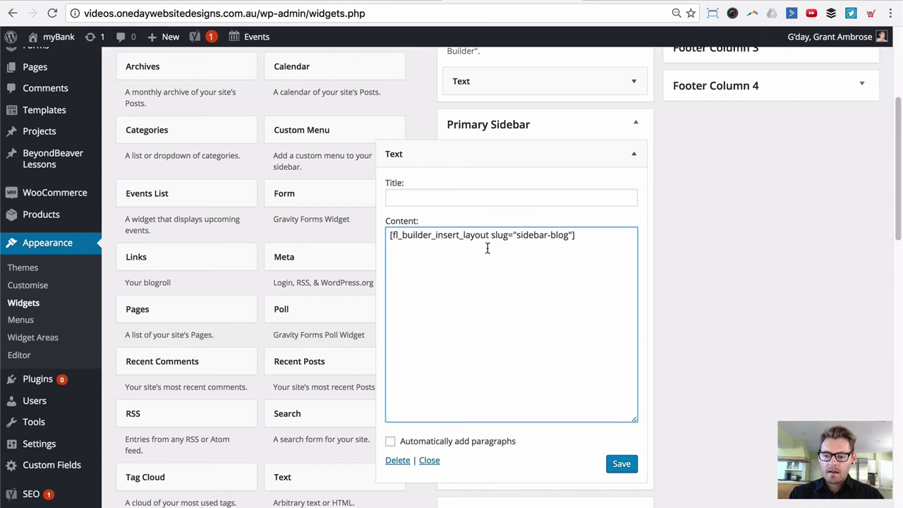
pyautogui.click(441, 257)
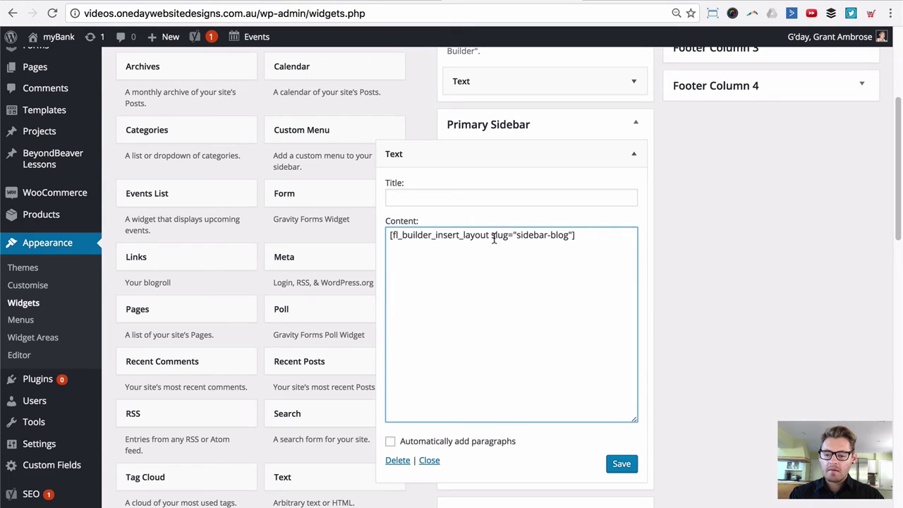
pyautogui.moveTo(516, 235); pyautogui.dragTo(563, 235)
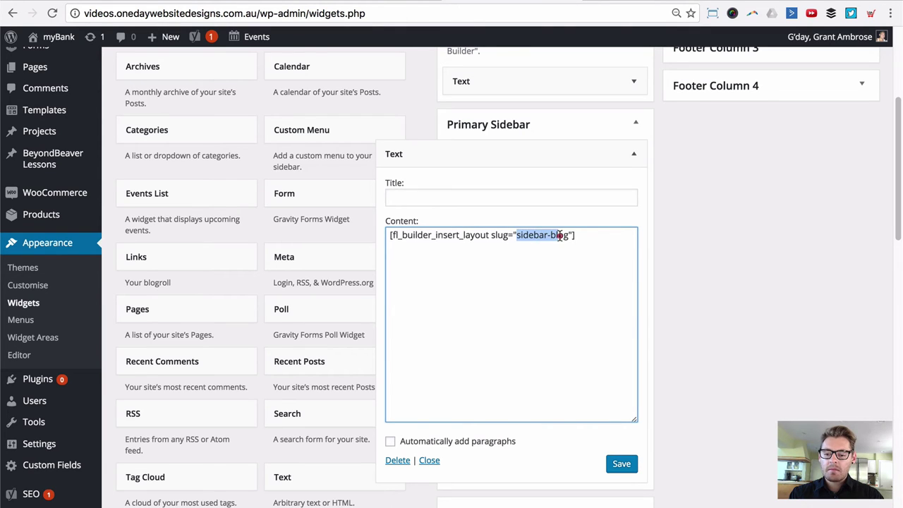
pyautogui.click(559, 233)
pyautogui.click(621, 464)
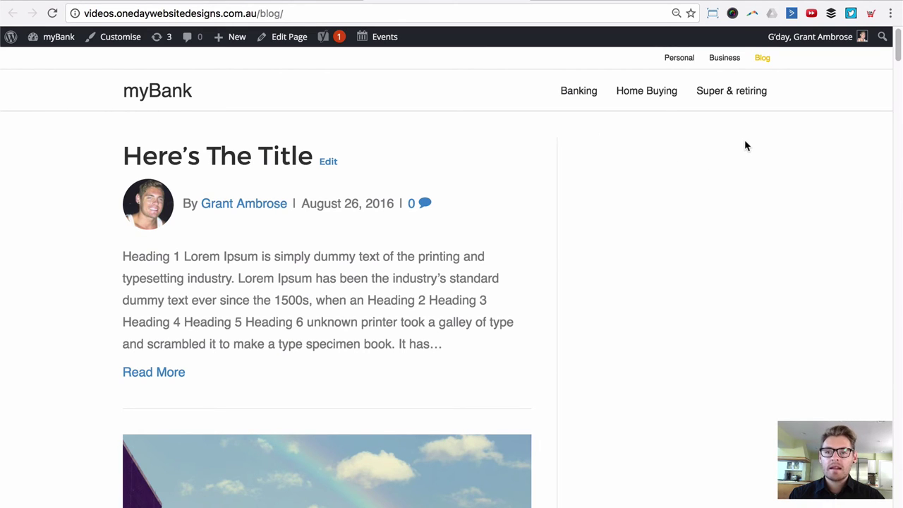
# - Check the add_filter('widget_text', 'do_shortcode'); line and its comment in functions.php in the cPanel code editor, and save the file
pyautogui.click(722, 150)
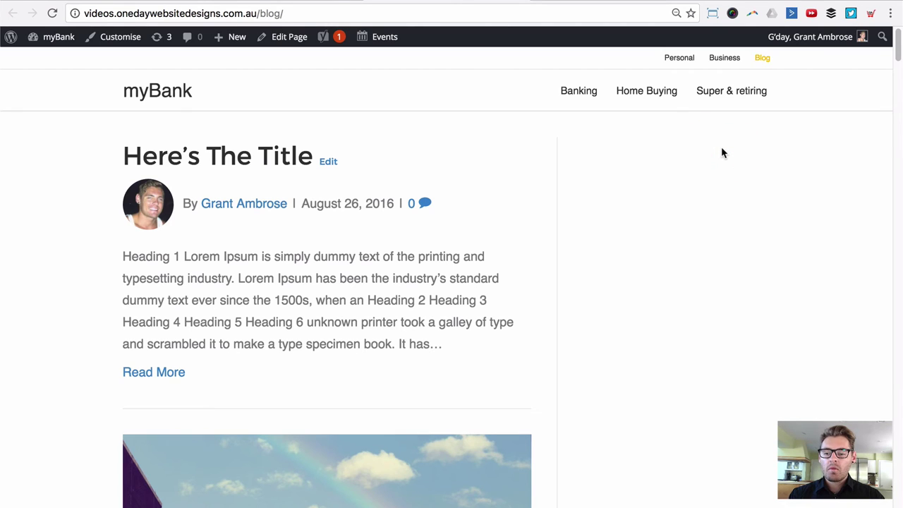
pyautogui.hotkey('ctrl', 'Tab')
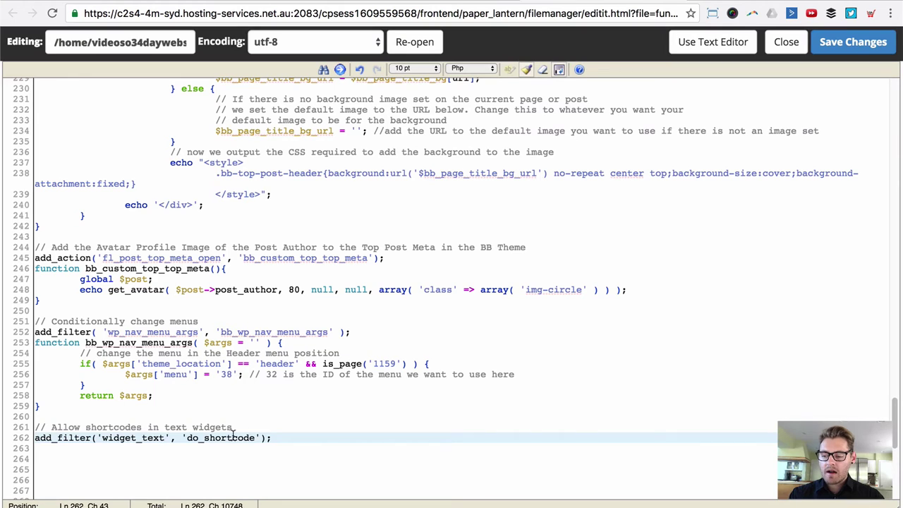
pyautogui.click(230, 432)
pyautogui.click(91, 457)
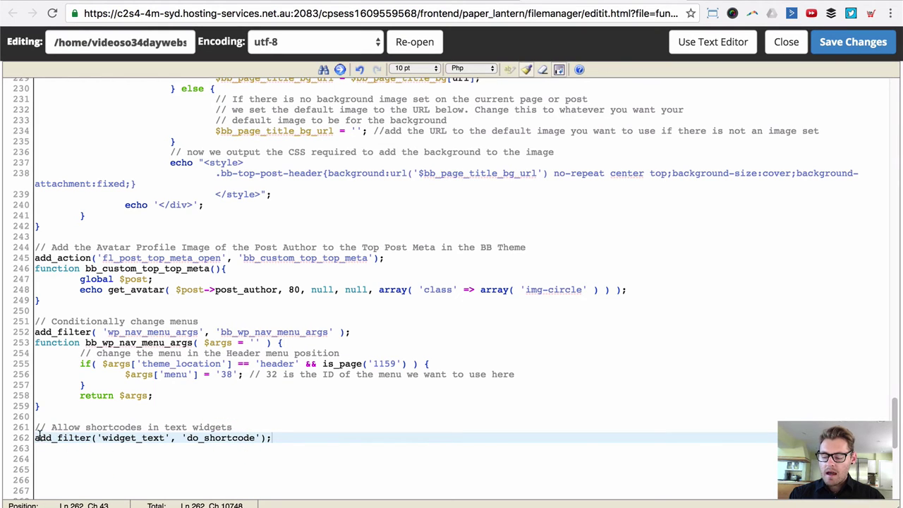
pyautogui.moveTo(37, 428); pyautogui.dragTo(247, 435)
pyautogui.click(247, 435)
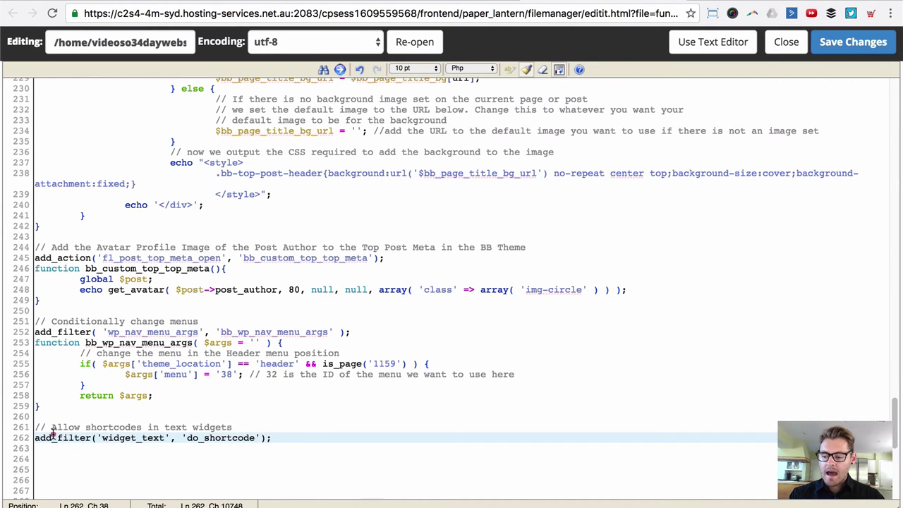
pyautogui.moveTo(52, 432); pyautogui.dragTo(233, 439)
pyautogui.click(236, 438)
pyautogui.click(317, 438)
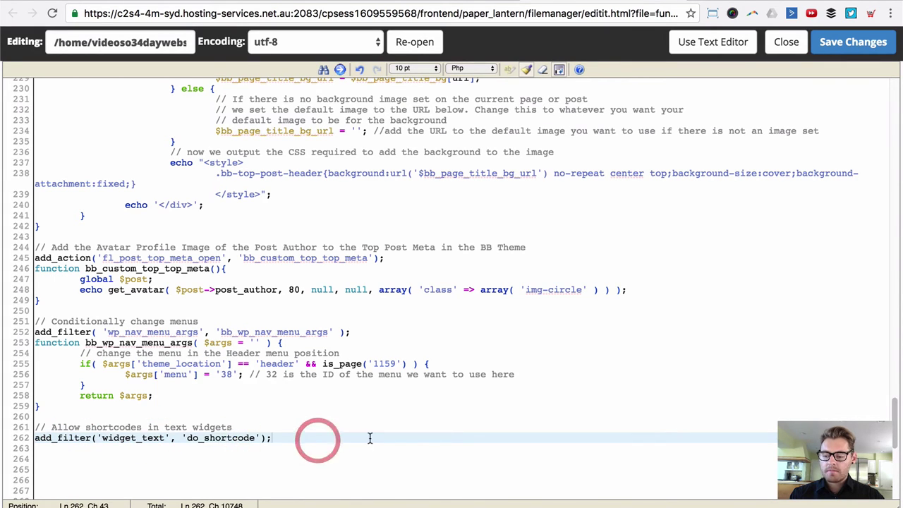
pyautogui.keyDown('shift'); pyautogui.click(2, 417); pyautogui.keyUp('shift')
pyautogui.keyDown('shift'); pyautogui.click(2, 427); pyautogui.keyUp('shift')
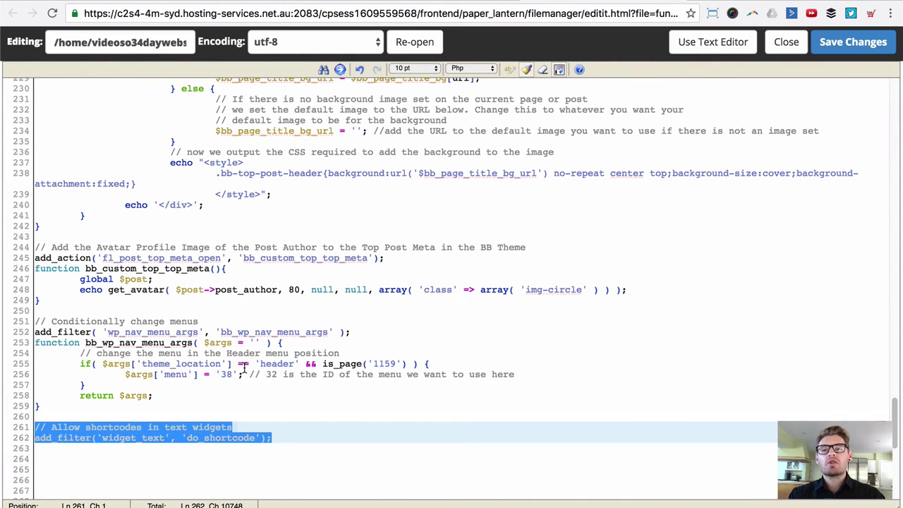
pyautogui.click(437, 352)
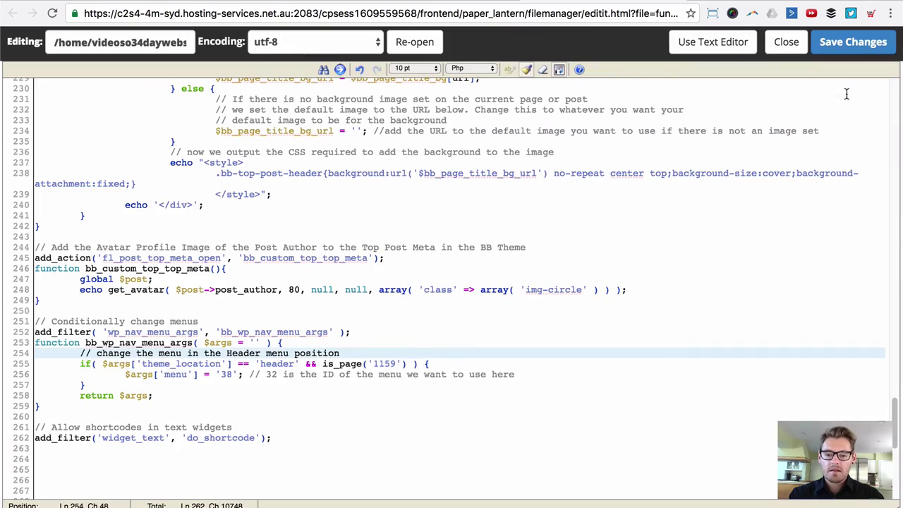
pyautogui.click(857, 42)
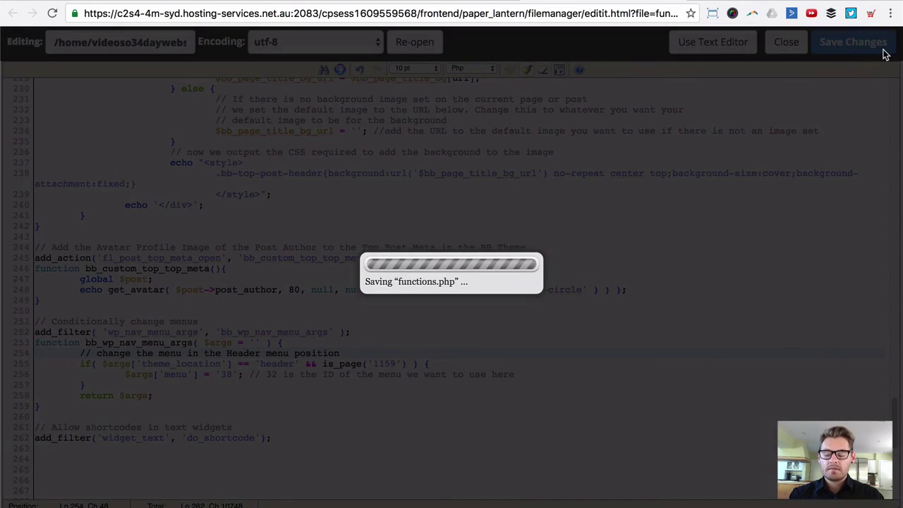
# - Reload the live Blog page and examine the subscribe form and categories list in its sidebar
pyautogui.hotkey('ctrl', 'Tab')
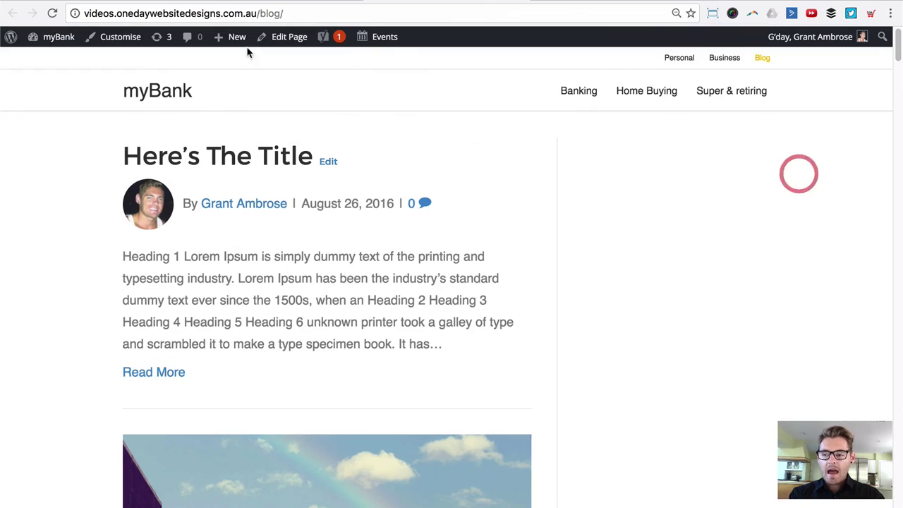
pyautogui.click(52, 12)
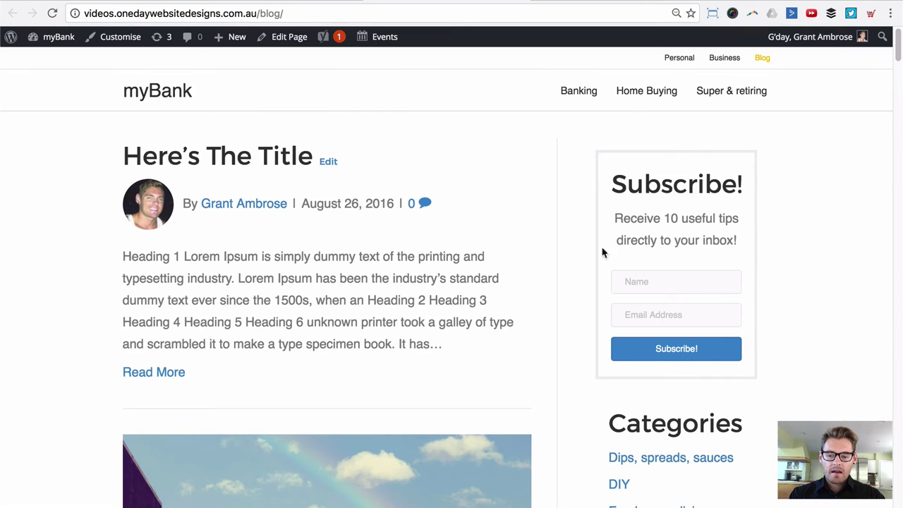
pyautogui.scroll(-3, 612, 216)
pyautogui.scroll(1, 614, 233)
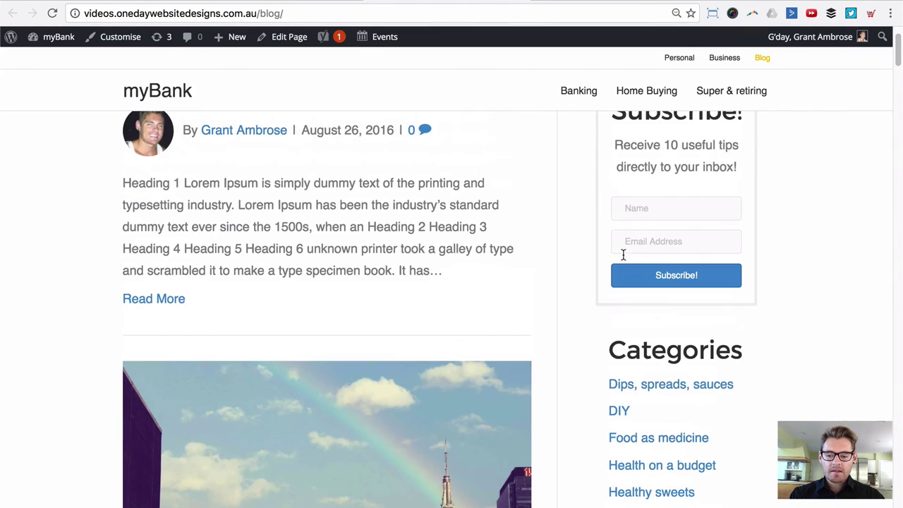
# - Inspect the sidebar subscribe form's fl-sidebar and fl-row-content-wrap containers in the developer tools to find the source of its extra padding
pyautogui.scroll(2, 607, 162)
pyautogui.rightClick(622, 161)
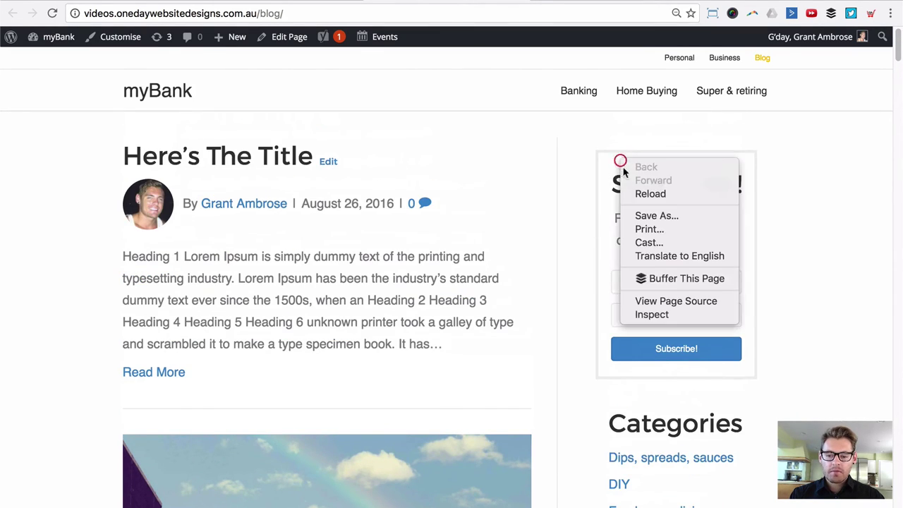
pyautogui.click(652, 315)
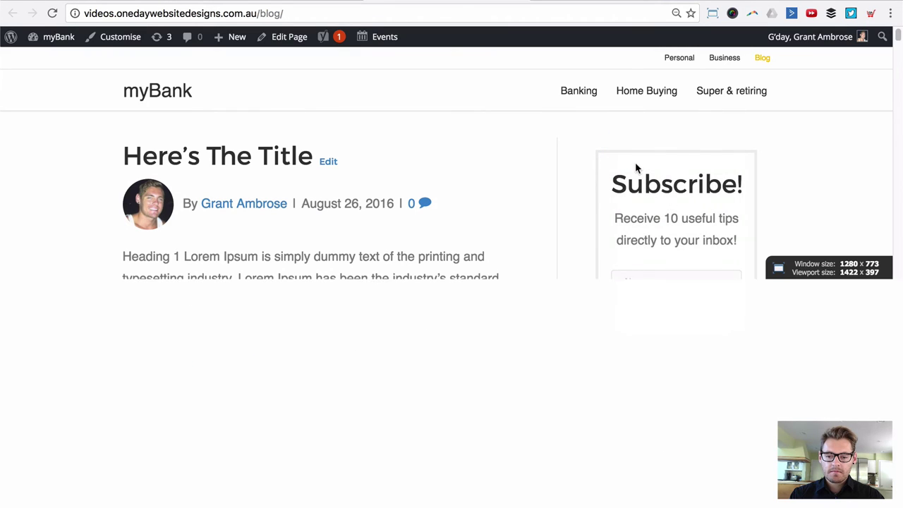
pyautogui.scroll(4, 228, 353)
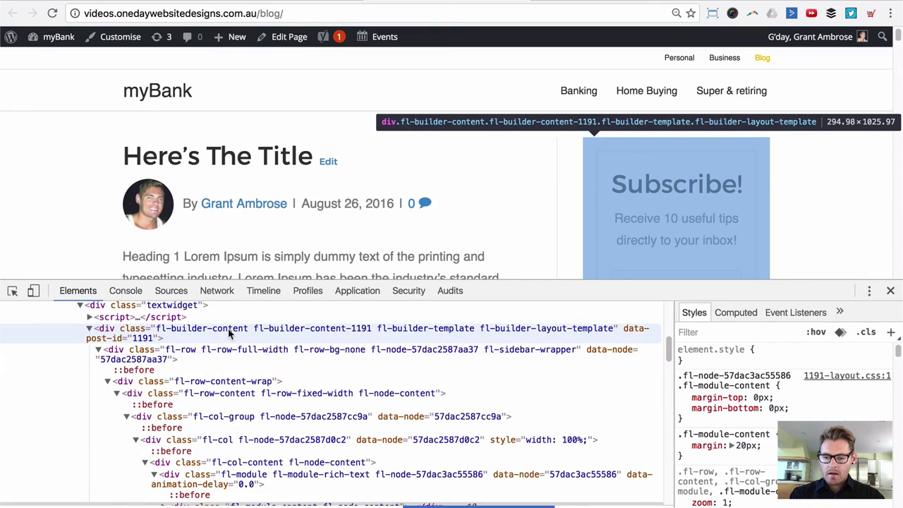
pyautogui.scroll(3, 228, 345)
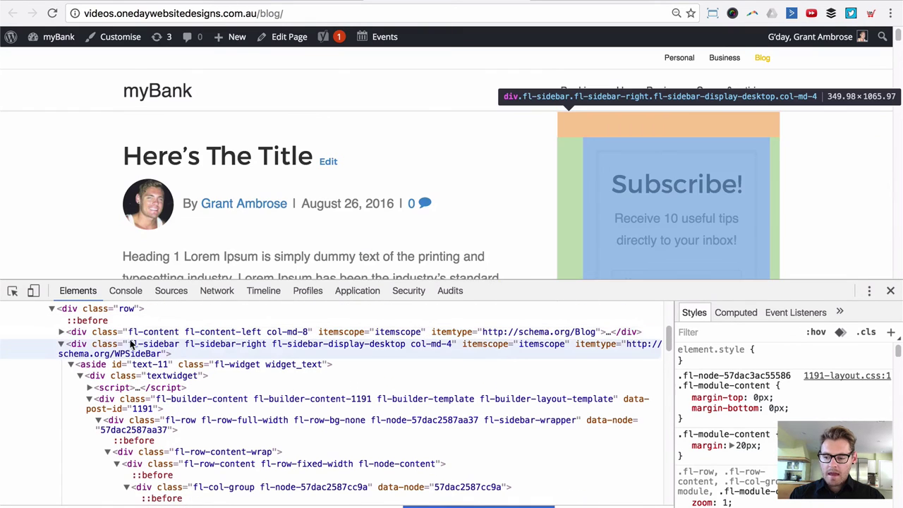
pyautogui.click(162, 345)
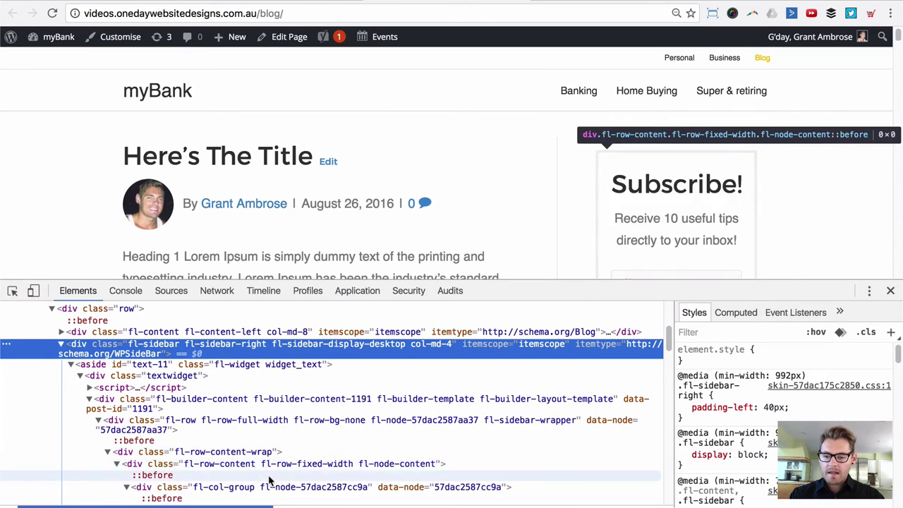
pyautogui.click(270, 453)
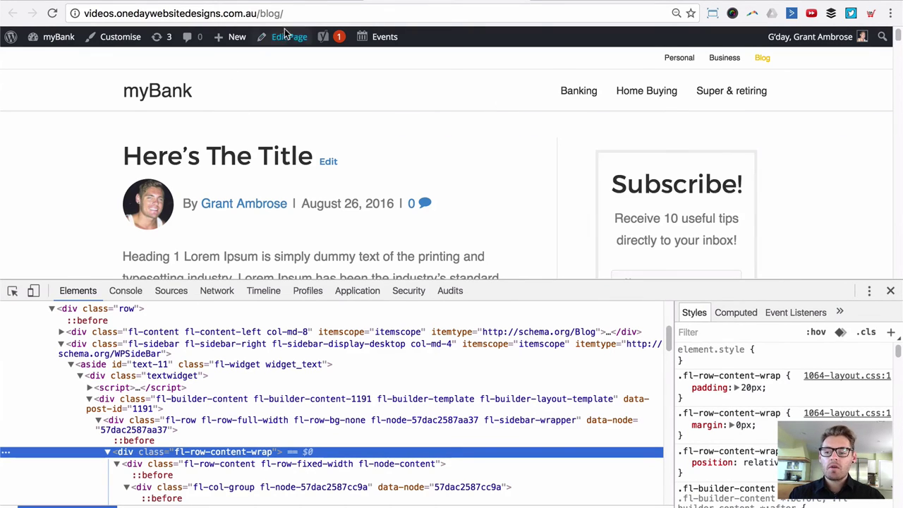
# - Open the Sidebar Blog template in Page Builder from the templates list
pyautogui.click(304, 12)
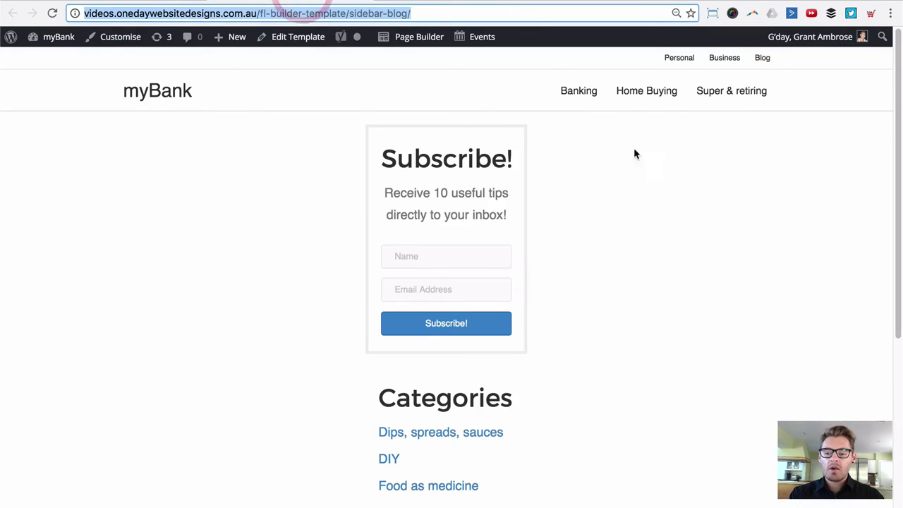
pyautogui.click(411, 37)
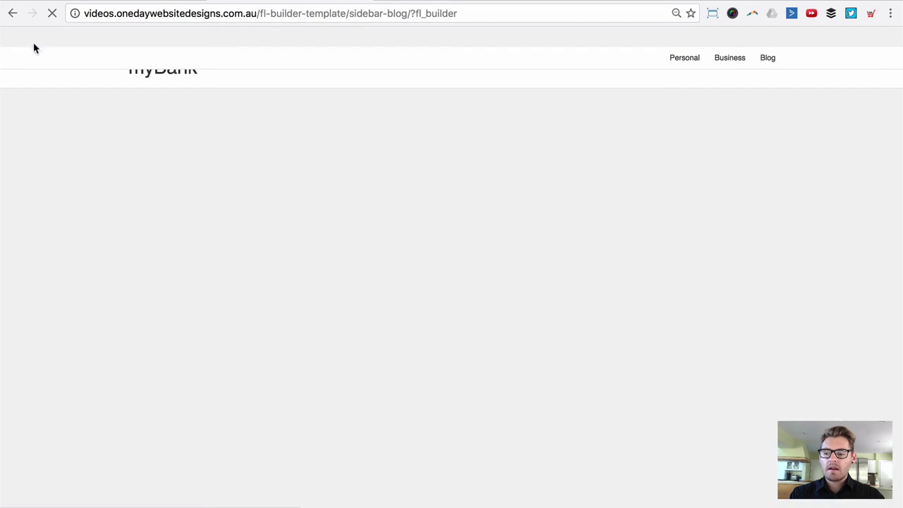
pyautogui.press('super+bracketleft')
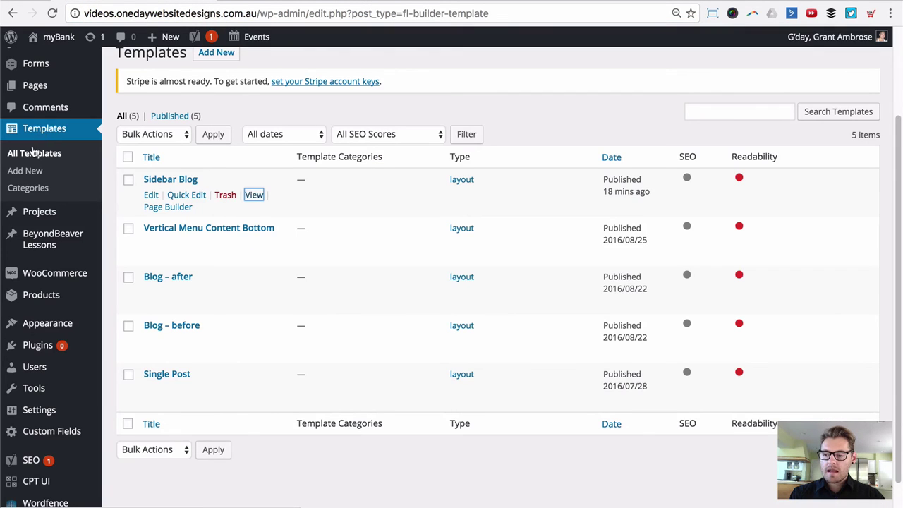
pyautogui.click(317, 97)
pyautogui.moveTo(169, 191)
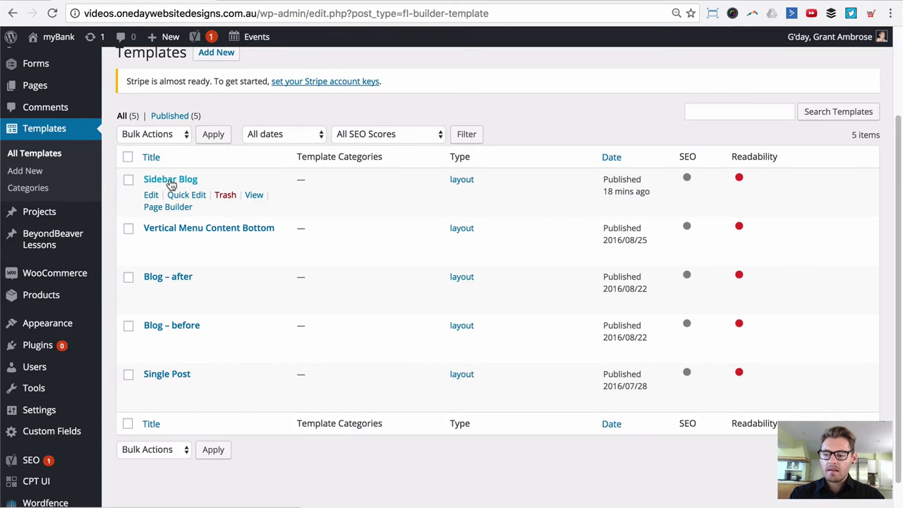
pyautogui.click(173, 208)
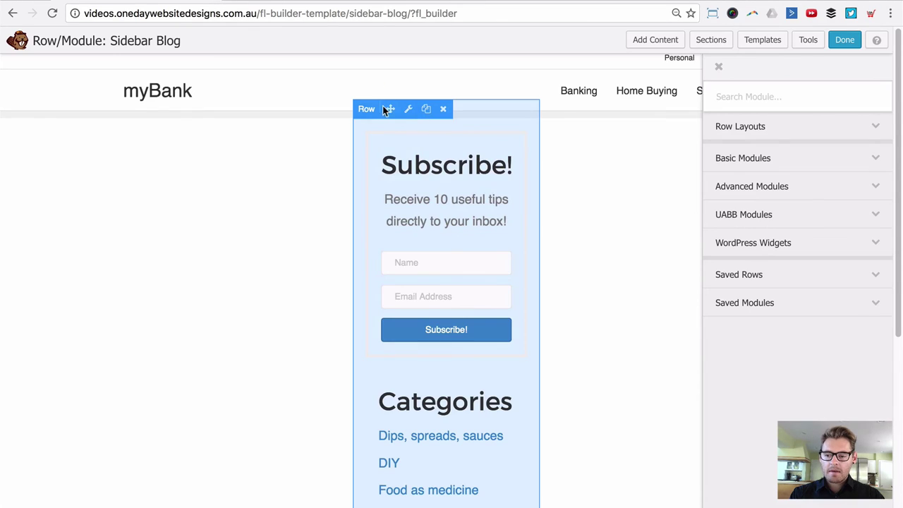
# - Set the template row's left and right padding to 0 px, save the row settings and publish the changes
pyautogui.click(409, 110)
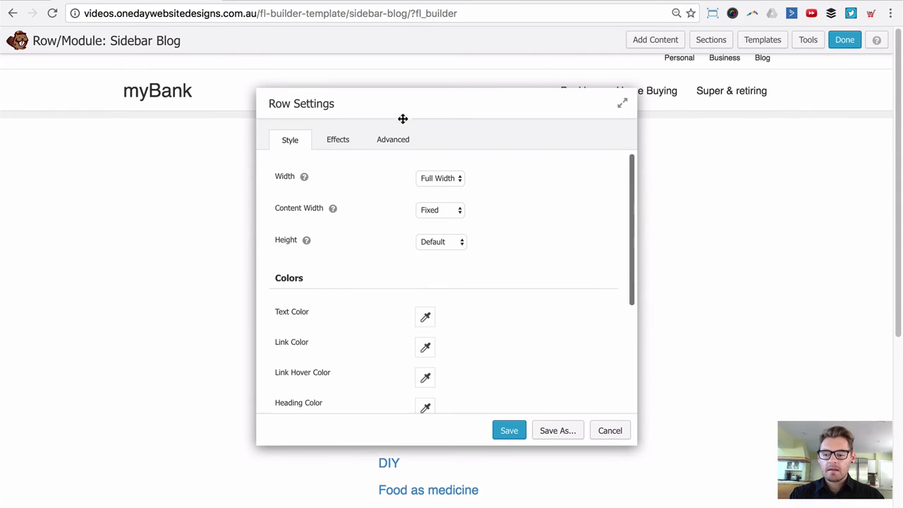
pyautogui.click(400, 134)
pyautogui.scroll(-3, 439, 229)
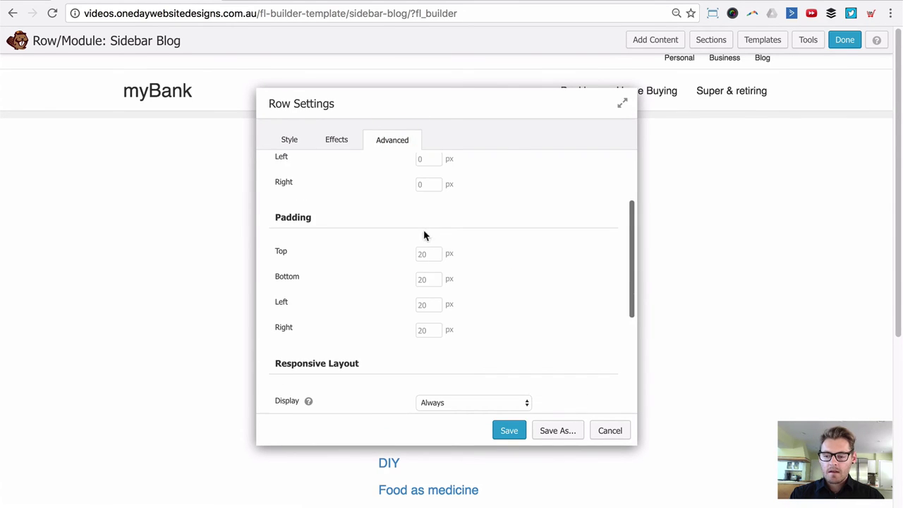
pyautogui.click(424, 302)
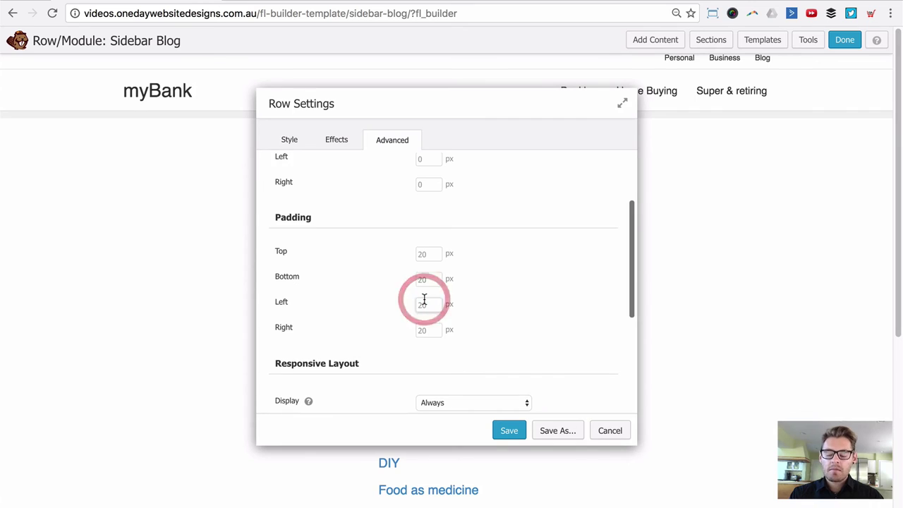
pyautogui.write('0')
pyautogui.press('Tab')
pyautogui.write('0')
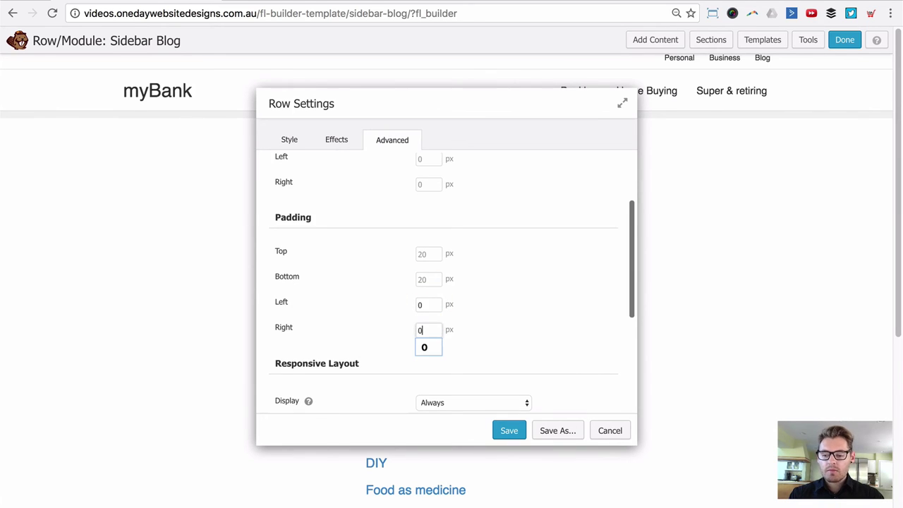
pyautogui.click(534, 304)
pyautogui.click(510, 430)
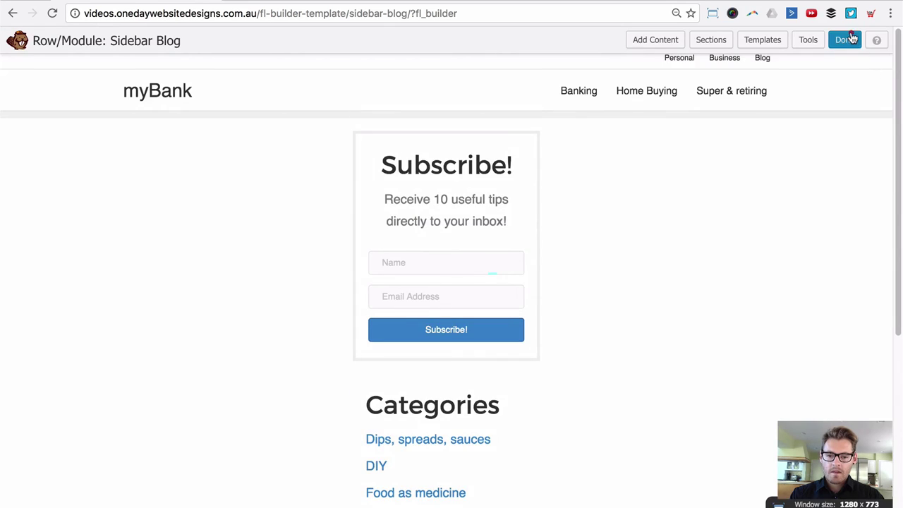
pyautogui.click(845, 40)
pyautogui.click(456, 240)
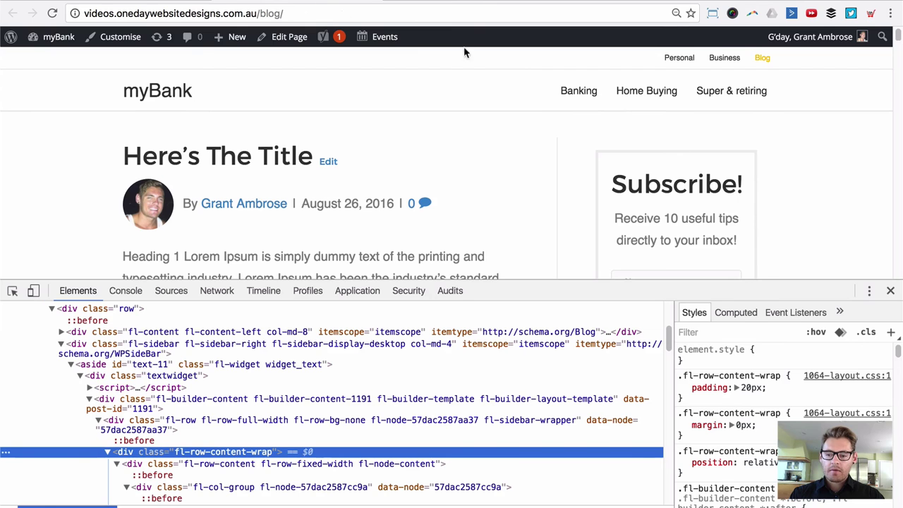
# - Reload the live Blog page and inspect the width of the subscribe form's column in the developer tools
pyautogui.click(52, 13)
pyautogui.click(891, 290)
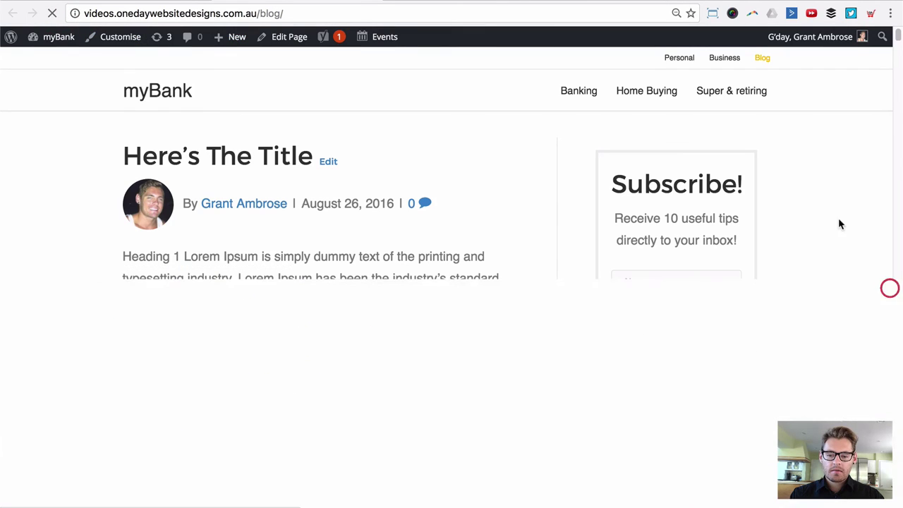
pyautogui.click(840, 224)
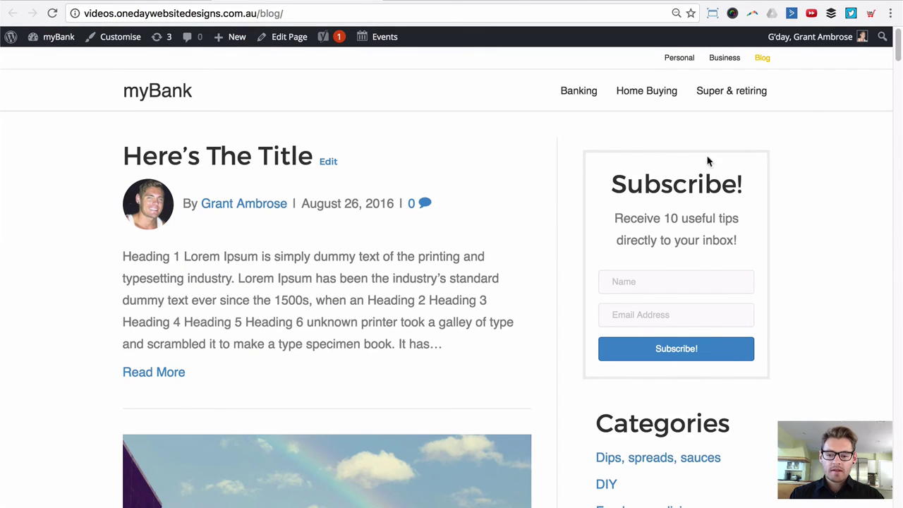
pyautogui.rightClick(655, 149)
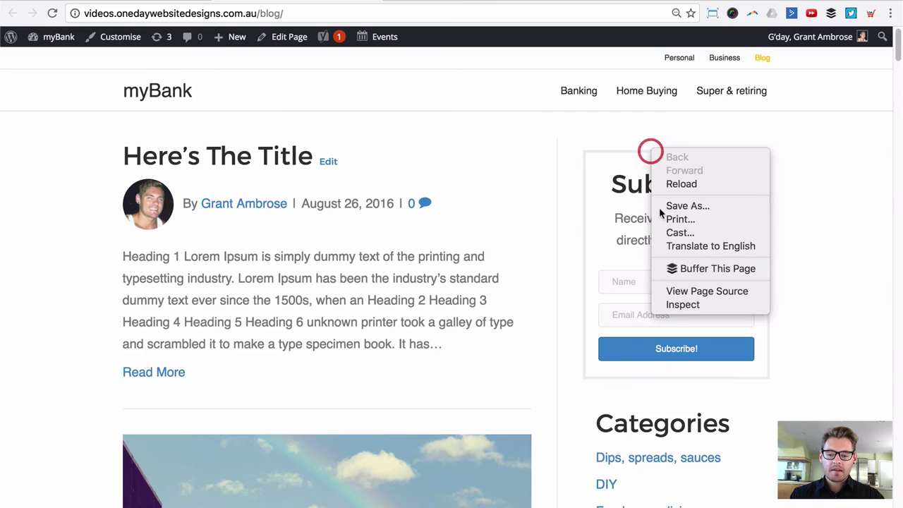
pyautogui.click(680, 304)
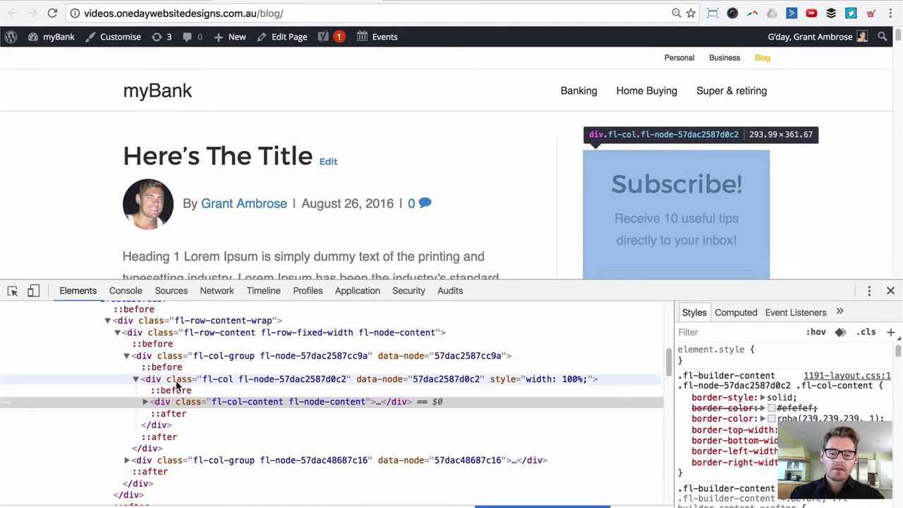
pyautogui.click(890, 290)
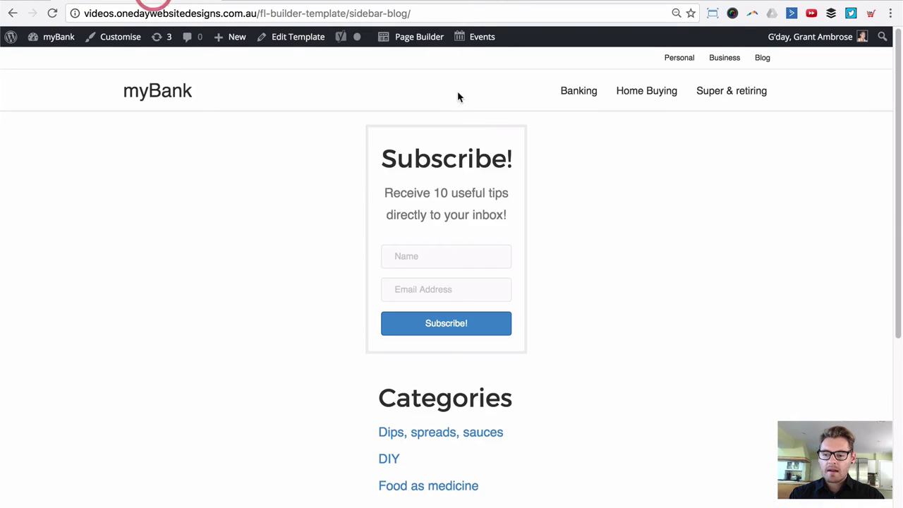
# - Reopen the Sidebar Blog template in Page Builder, set the row's top and bottom padding to 0 px, and publish the changes
pyautogui.click(416, 37)
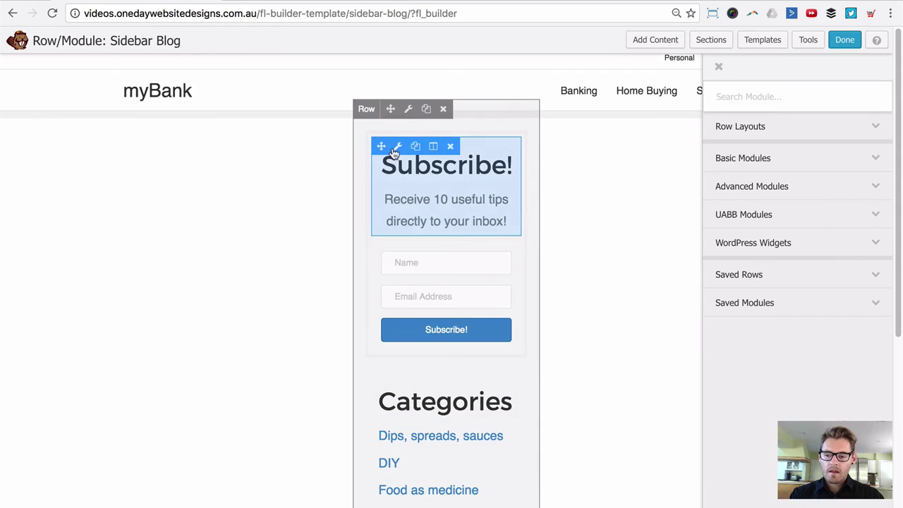
pyautogui.click(412, 108)
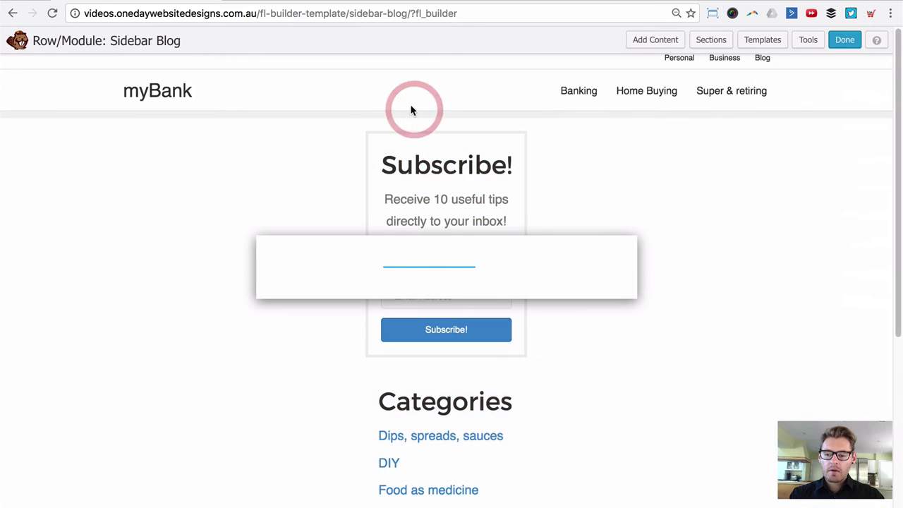
pyautogui.click(404, 140)
pyautogui.scroll(-5, 438, 283)
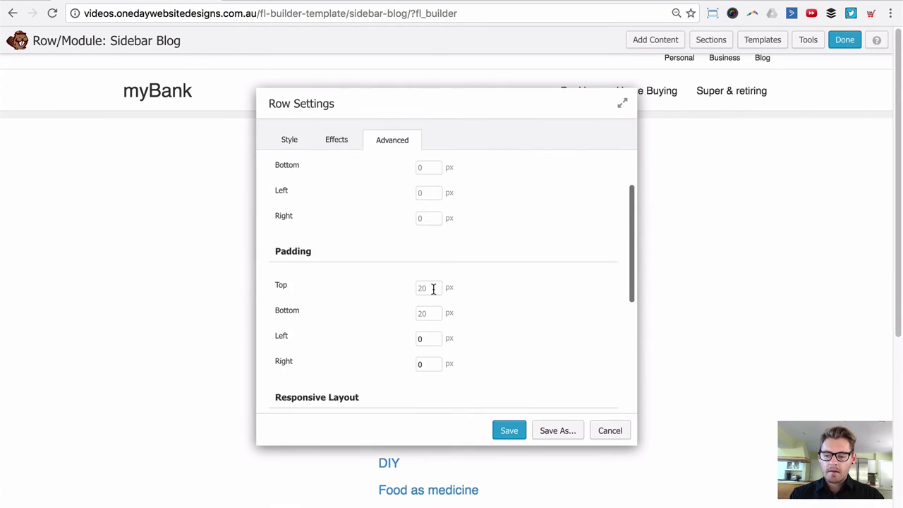
pyautogui.click(423, 195)
pyautogui.write('0')
pyautogui.press('Tab')
pyautogui.write('0')
pyautogui.press('Tab')
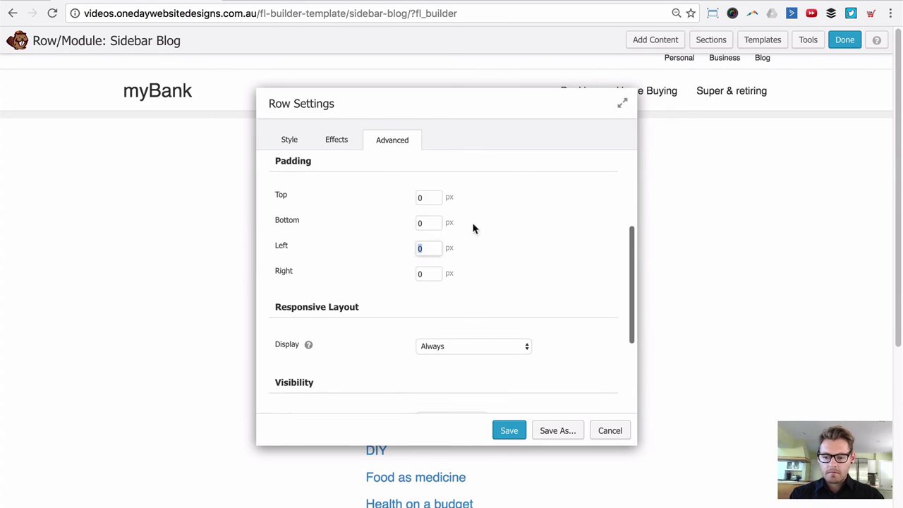
pyautogui.click(509, 432)
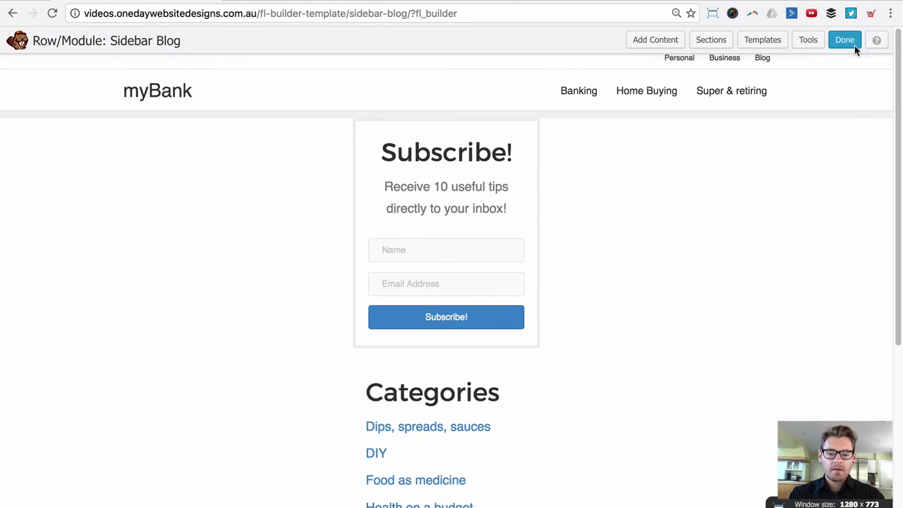
pyautogui.click(851, 41)
pyautogui.click(403, 242)
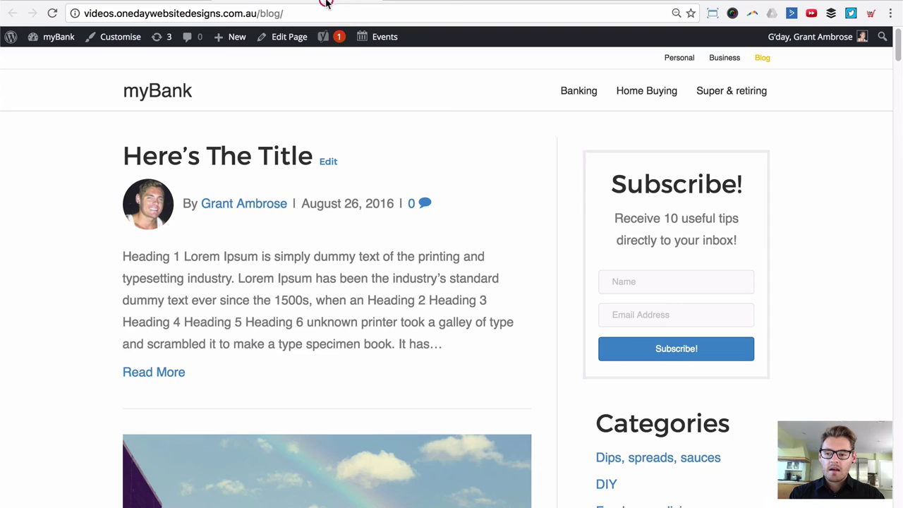
# - Reload the live Blog page and compare its sidebar subscribe form with the Sidebar Blog template page
pyautogui.click(53, 14)
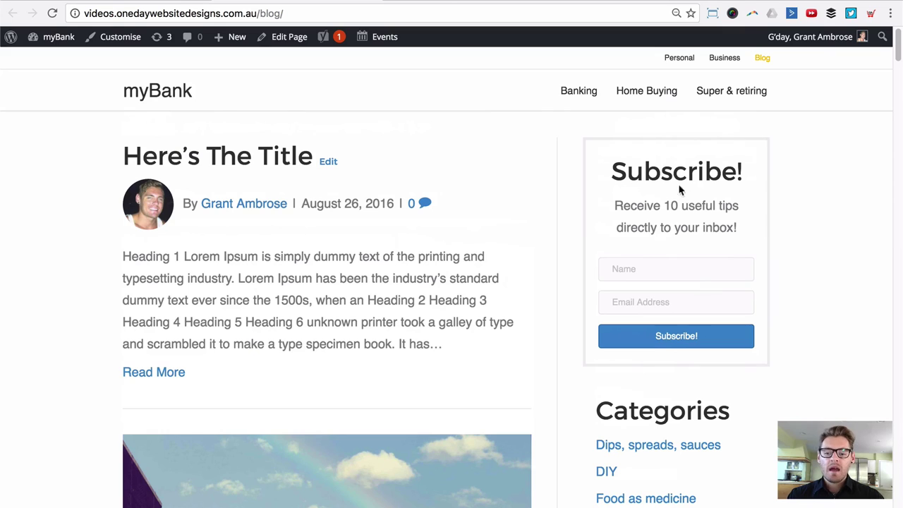
pyautogui.moveTo(736, 188); pyautogui.dragTo(744, 237)
pyautogui.click(744, 236)
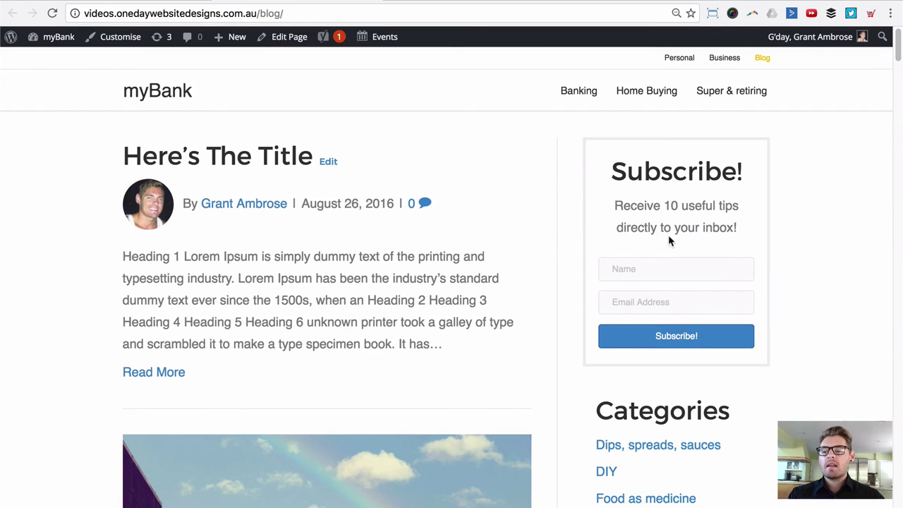
pyautogui.click(163, 4)
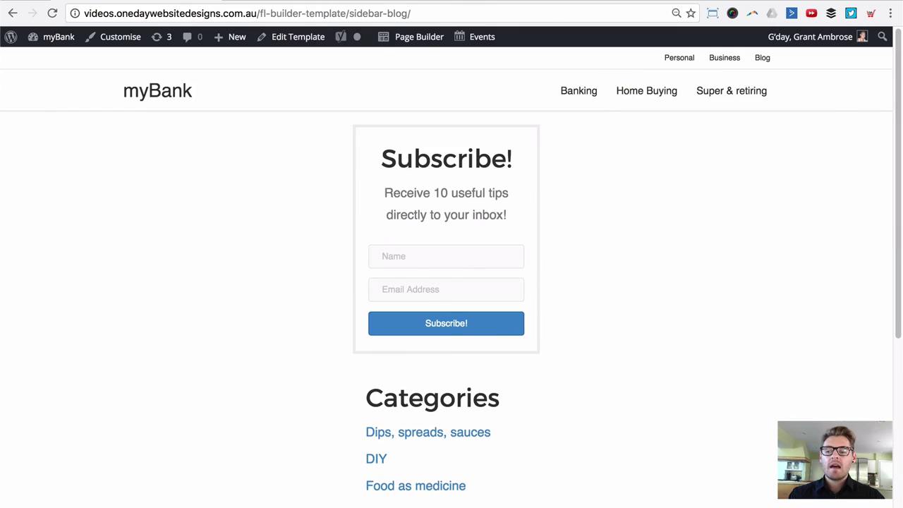
pyautogui.hotkey('ctrl', 'Tab')
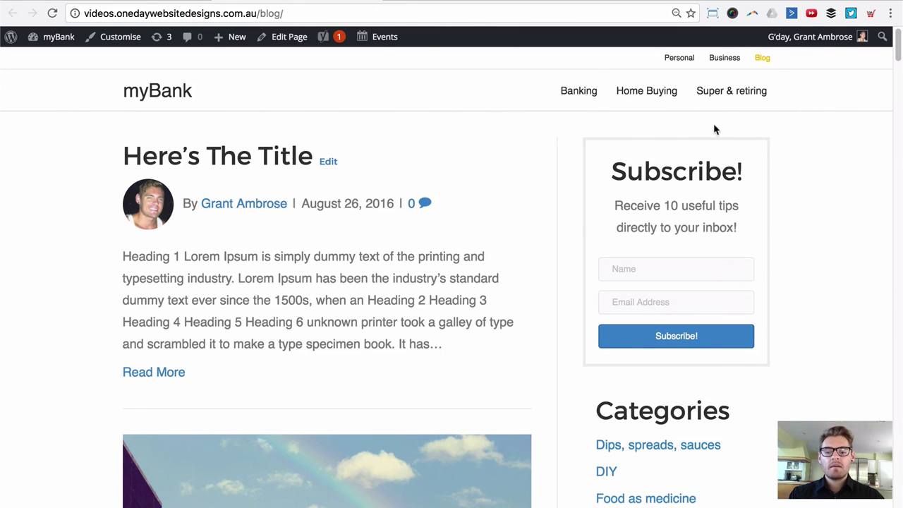
# - Look over the Blog page's sidebar and subscribe text, and open the post Here's The Title to view its header
pyautogui.scroll(-5, 854, 164)
pyautogui.scroll(5, 852, 162)
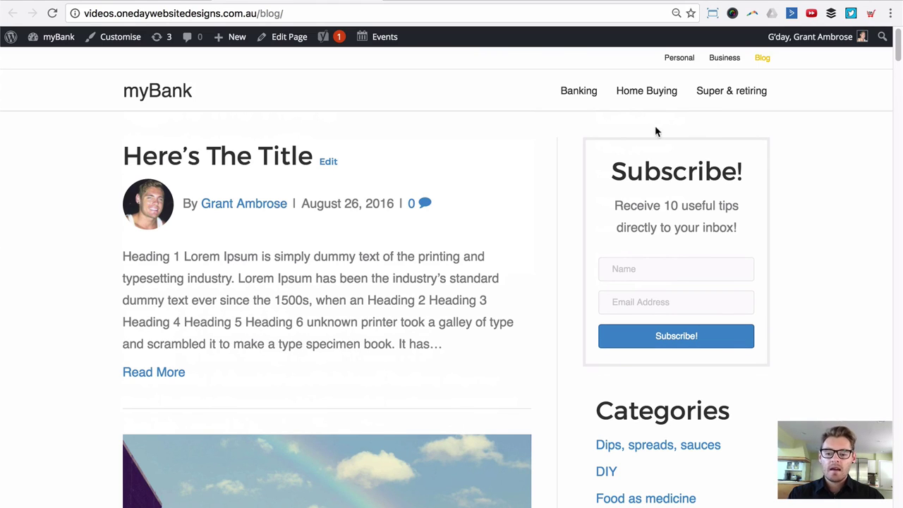
pyautogui.moveTo(599, 172); pyautogui.dragTo(744, 223)
pyautogui.click(744, 223)
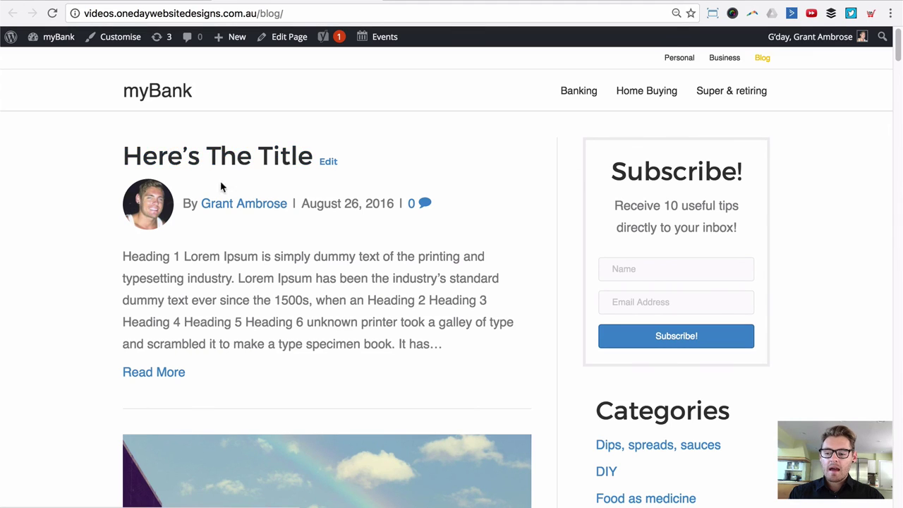
pyautogui.click(204, 158)
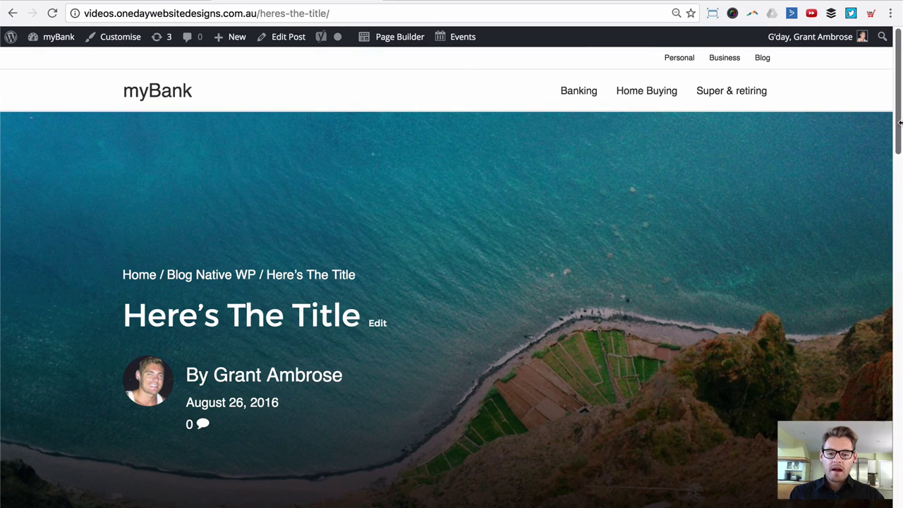
pyautogui.moveTo(900, 95); pyautogui.dragTo(901, 55)
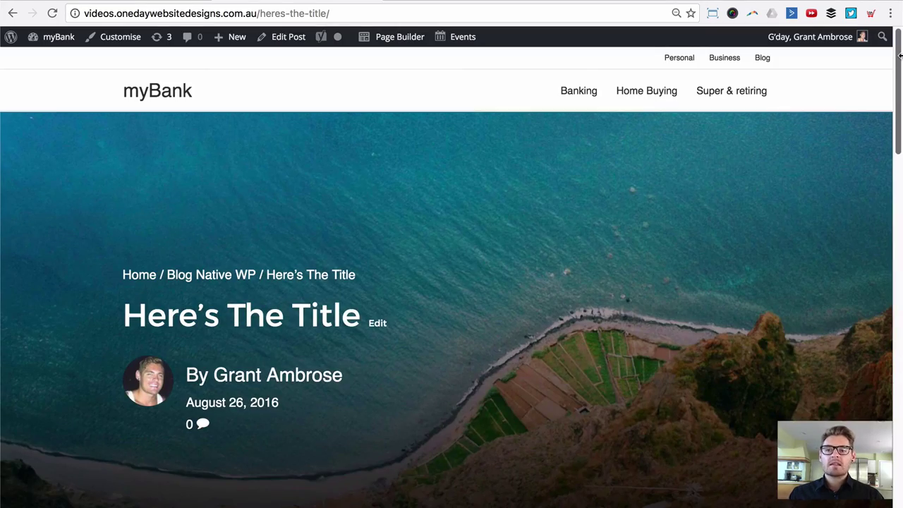